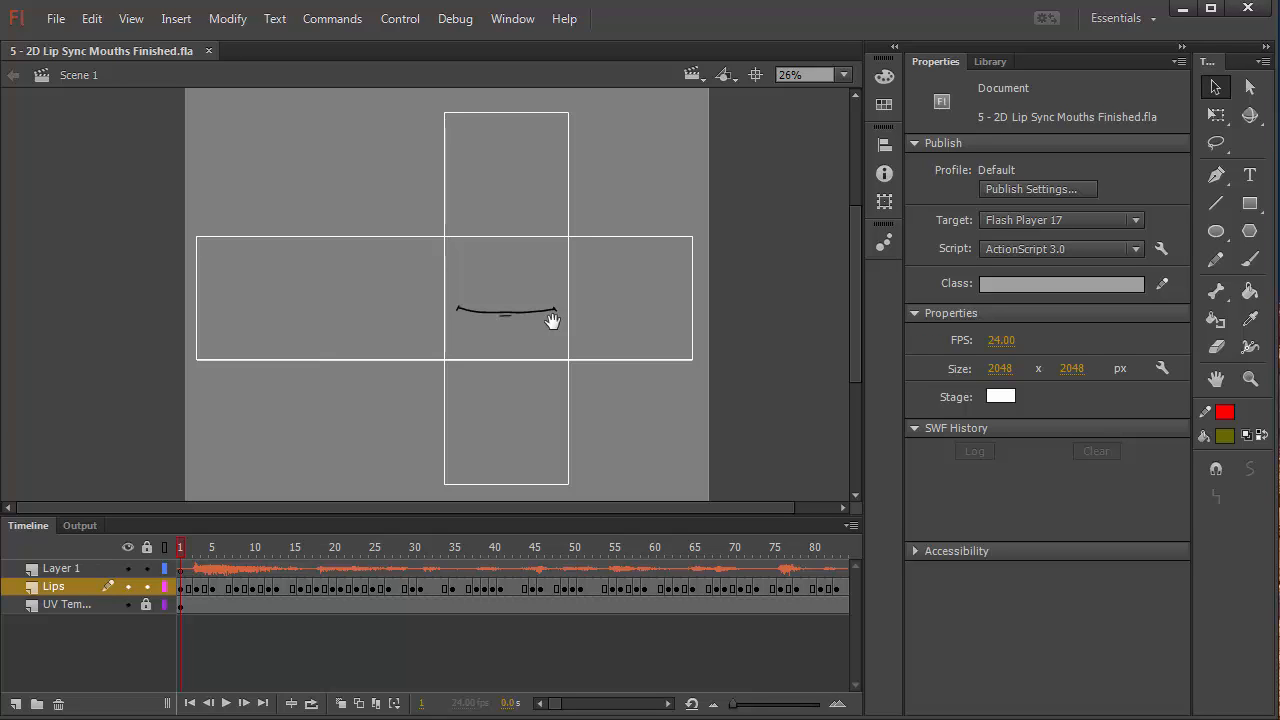
Examine the UV template and Lips layers and the mouth graphic inside the template's face square
click(45, 604)
click(75, 585)
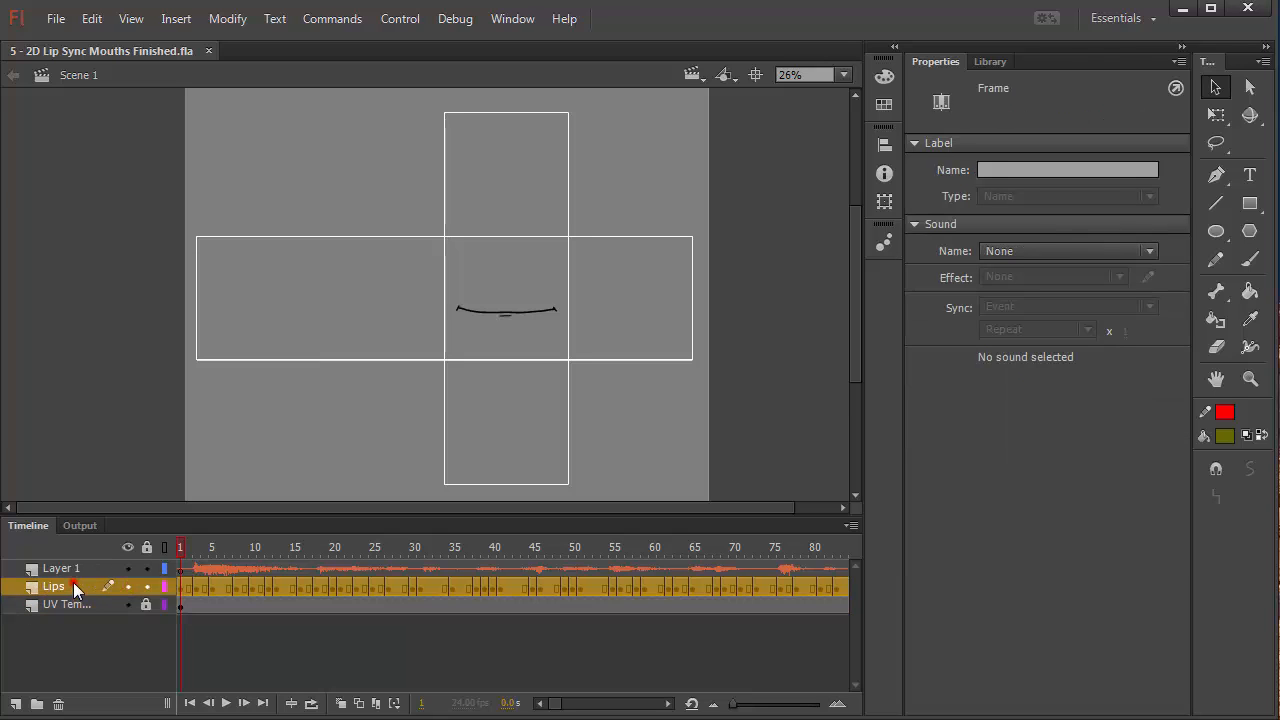
click(453, 310)
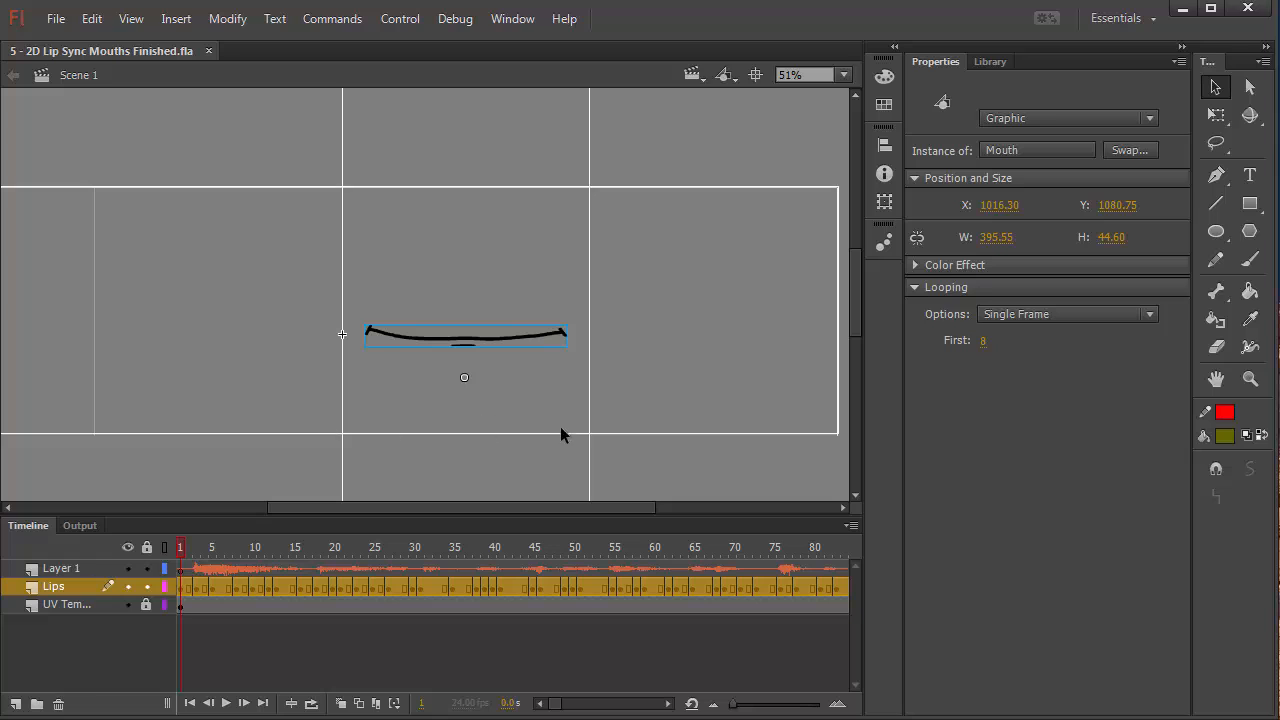
drag(468, 276, 508, 327)
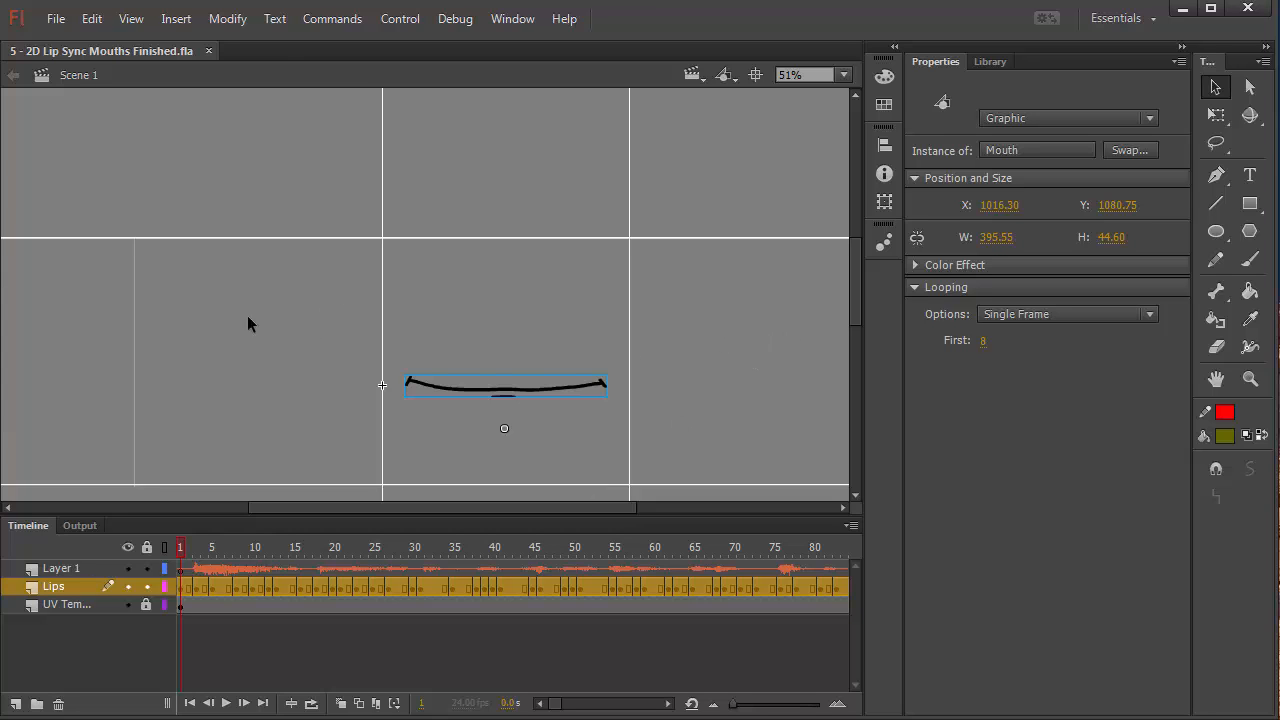
drag(569, 353, 452, 329)
click(547, 304)
click(568, 215)
click(451, 318)
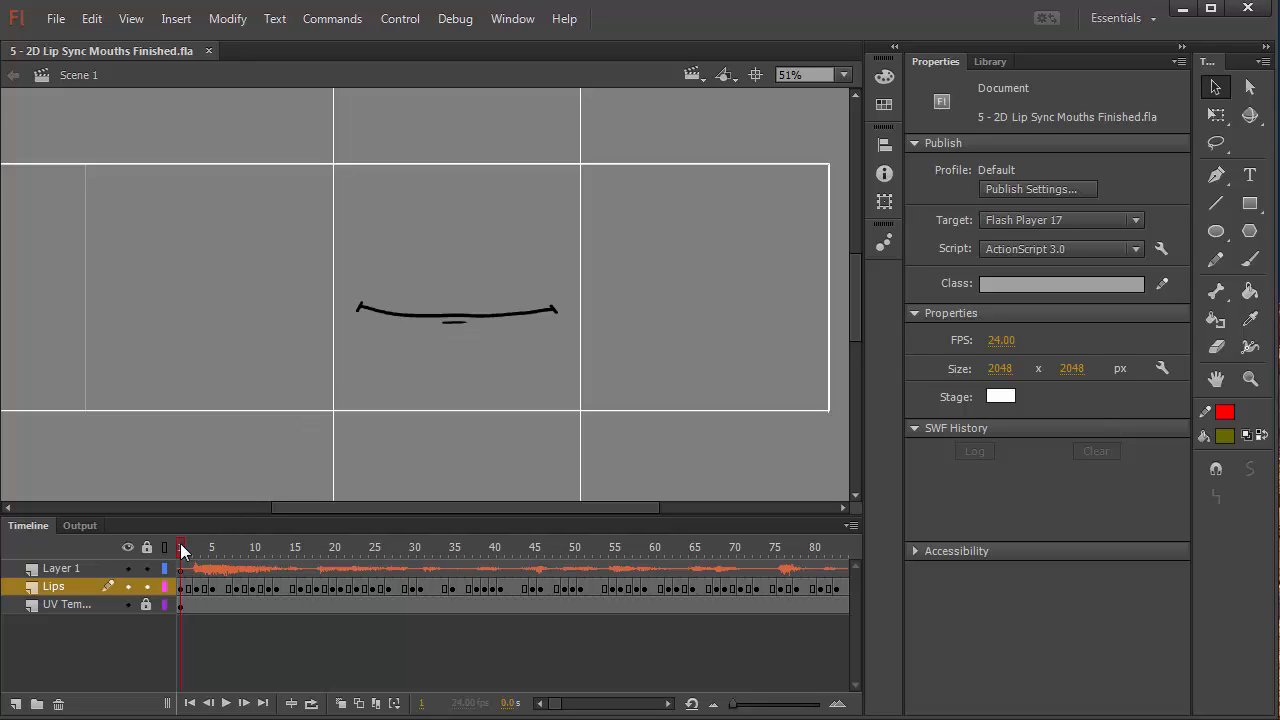
Play the lip sync animation from frame 1 to its end and scrub back through the timeline to the start
click(182, 549)
click(226, 703)
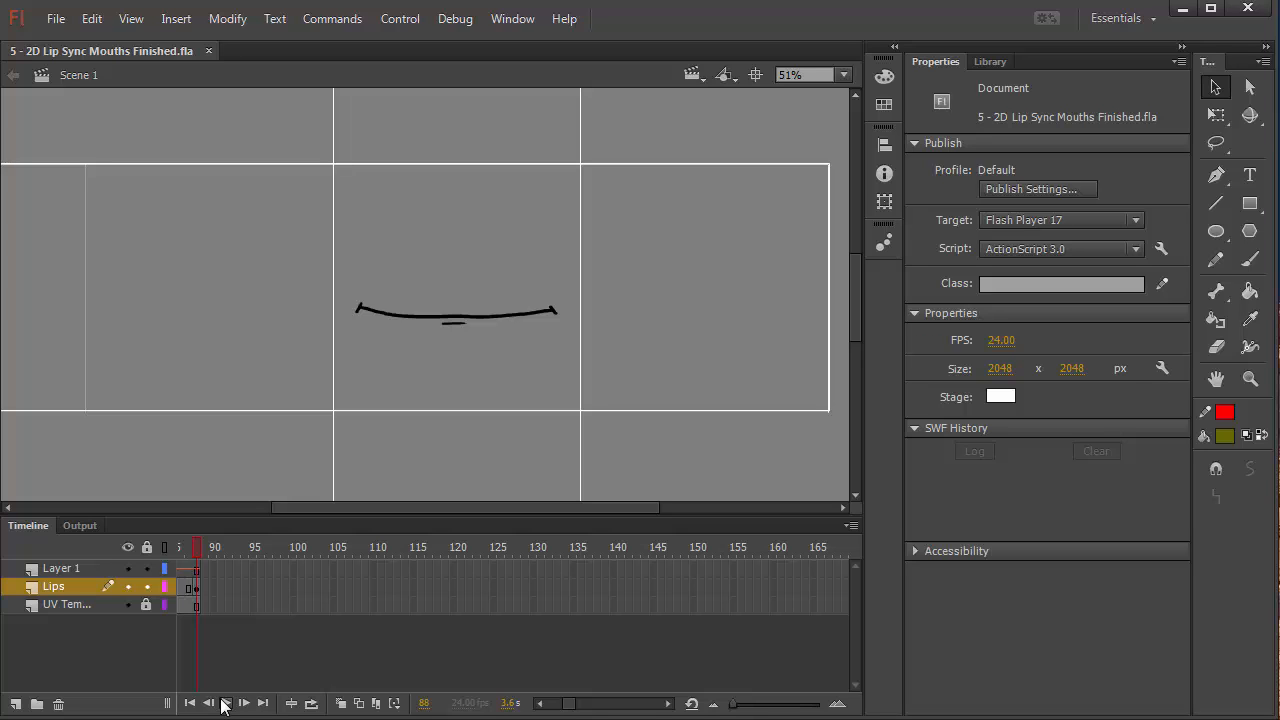
click(225, 703)
drag(198, 553, 92, 539)
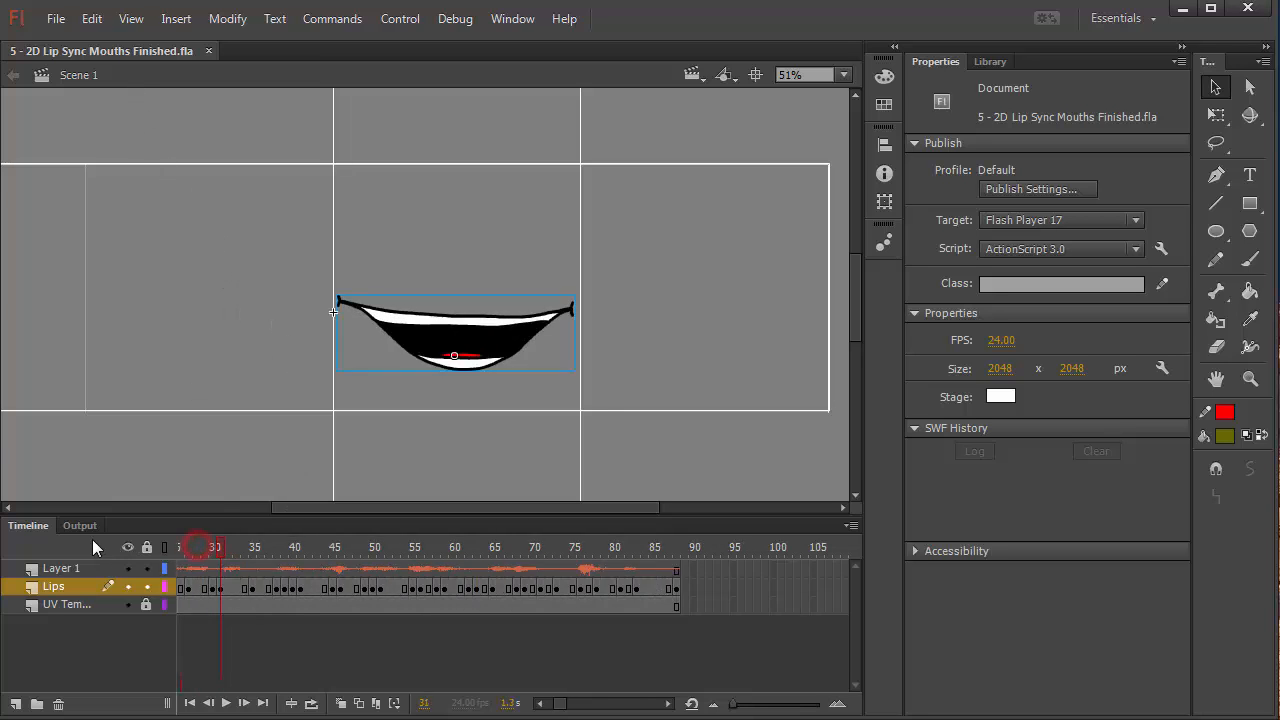
click(401, 264)
key(alt)
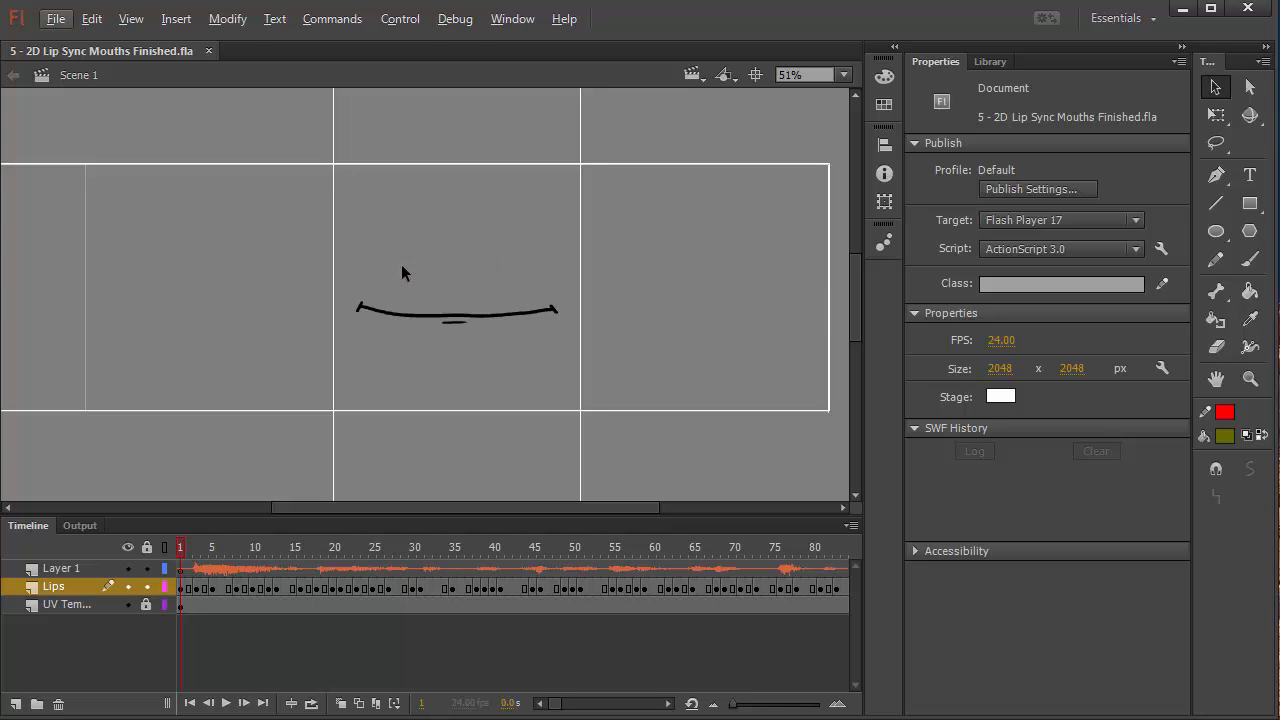
Delete the UV template layer and change the stage background colour to bright green
key(ctrl+minus)
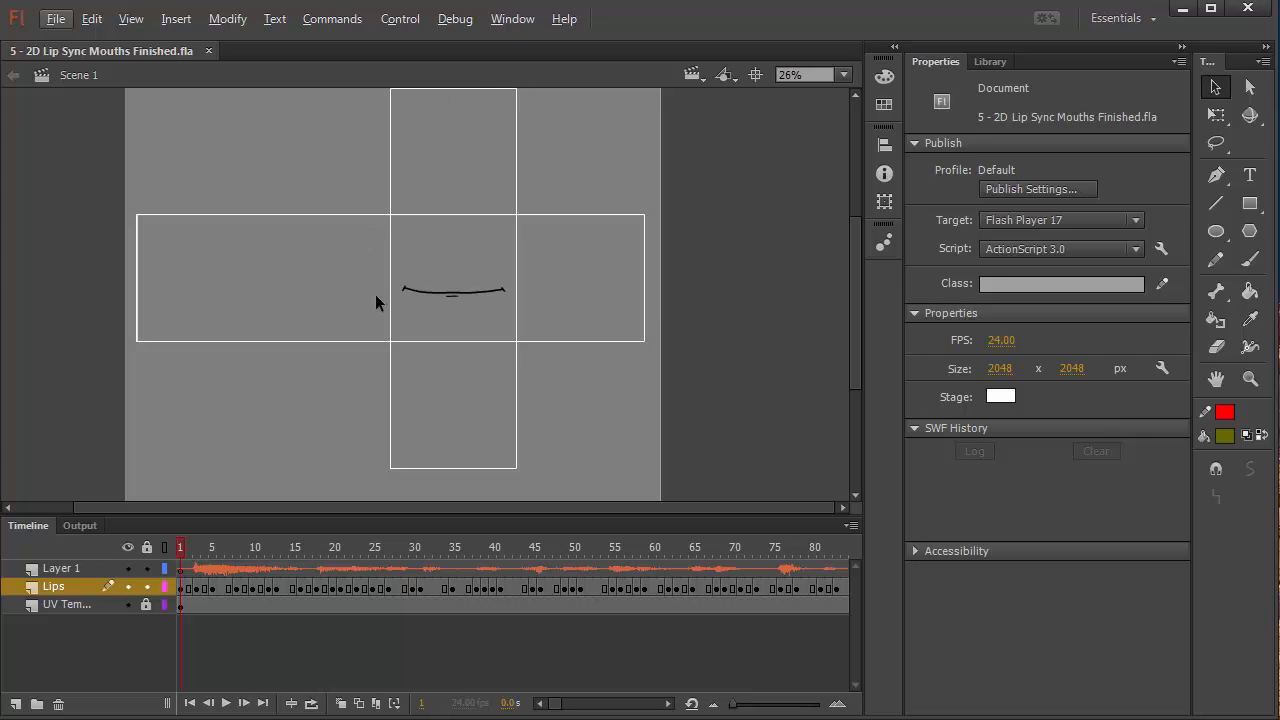
click(76, 604)
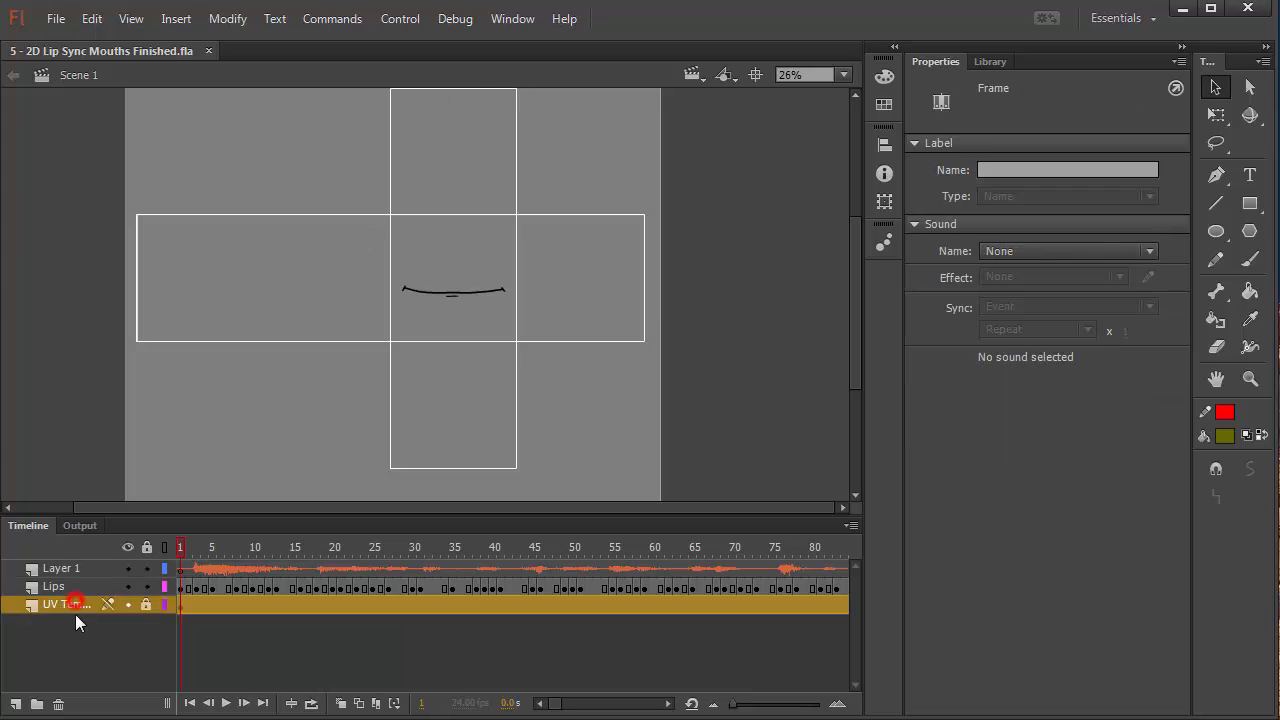
click(57, 706)
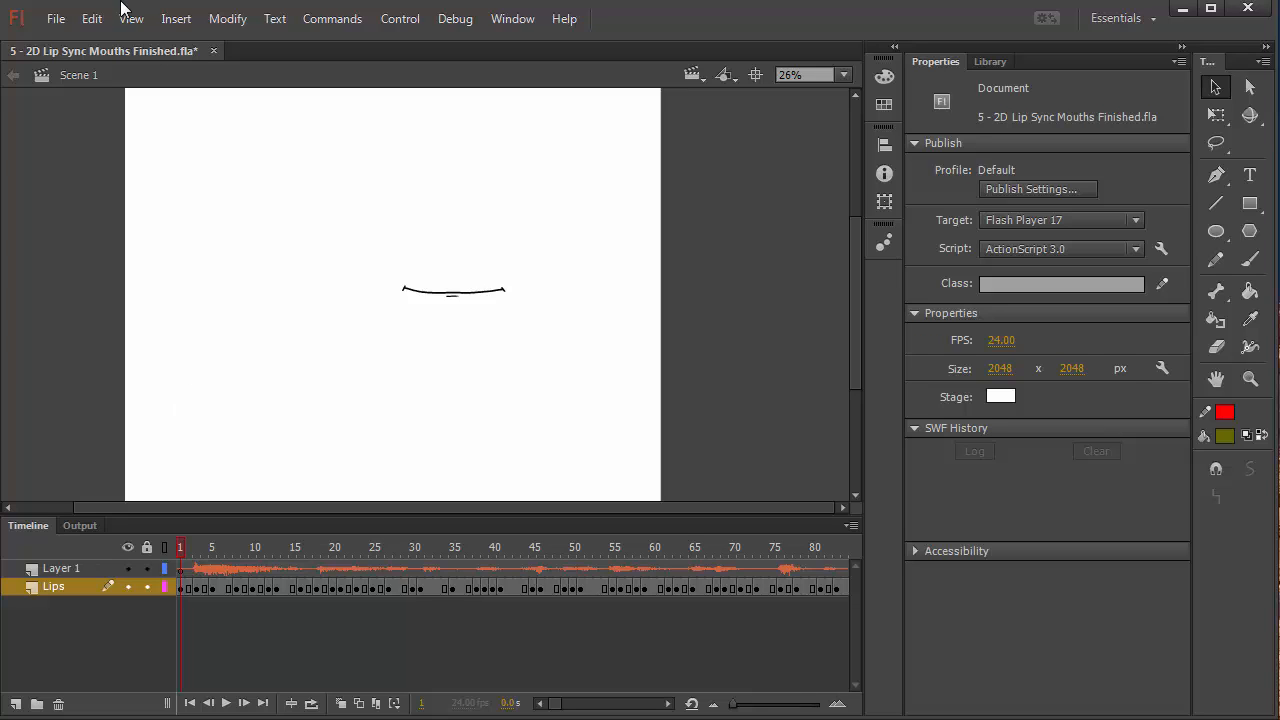
click(1000, 396)
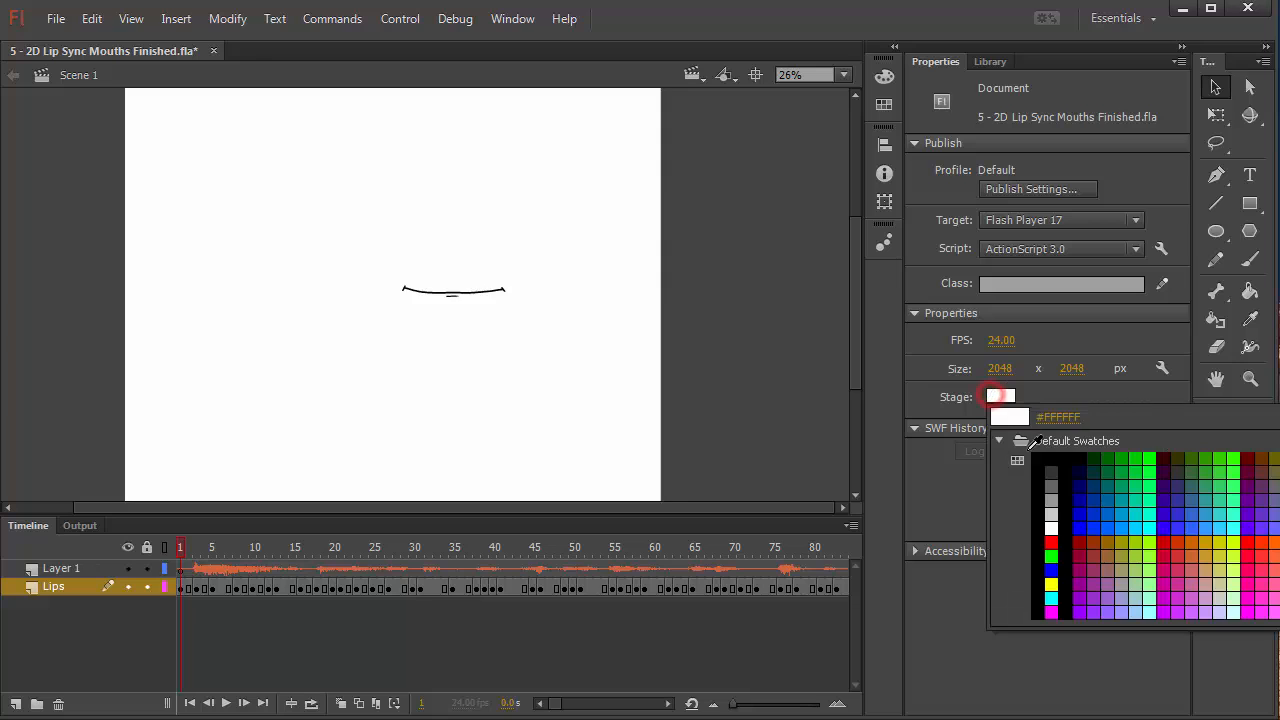
click(1151, 497)
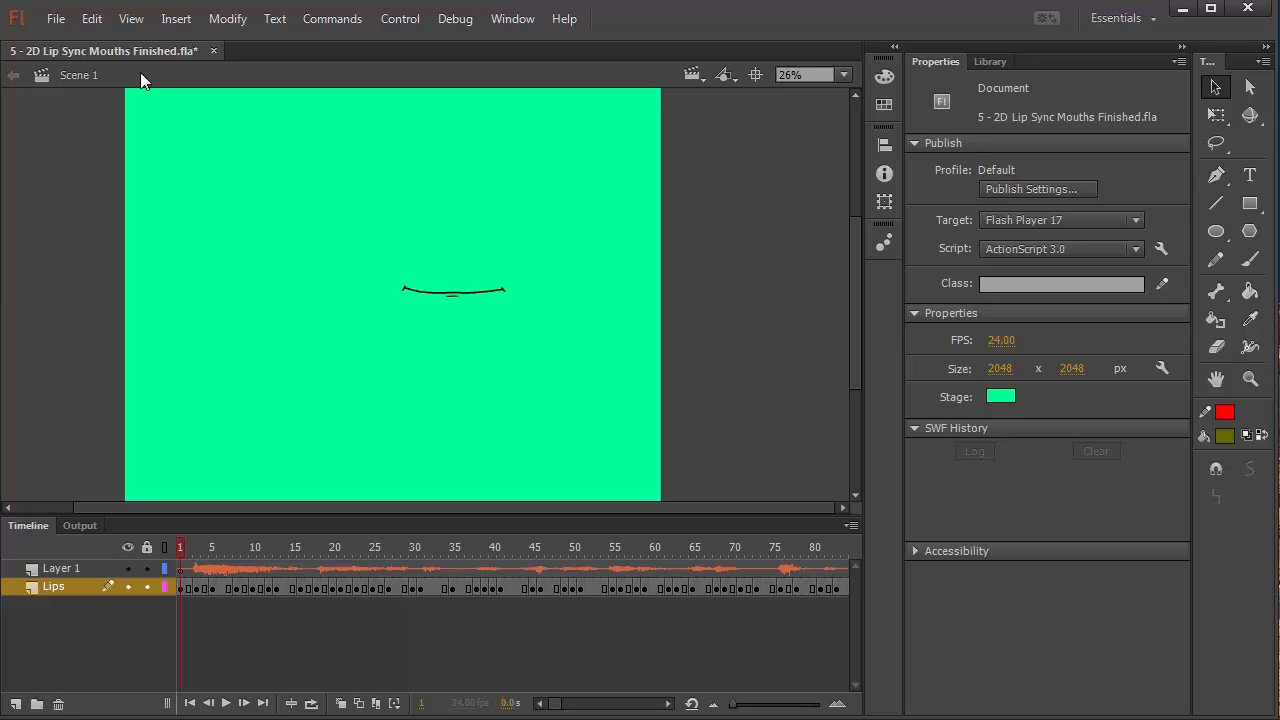
Start a movie export of the animation with JPEG Sequence as the file type
click(63, 26)
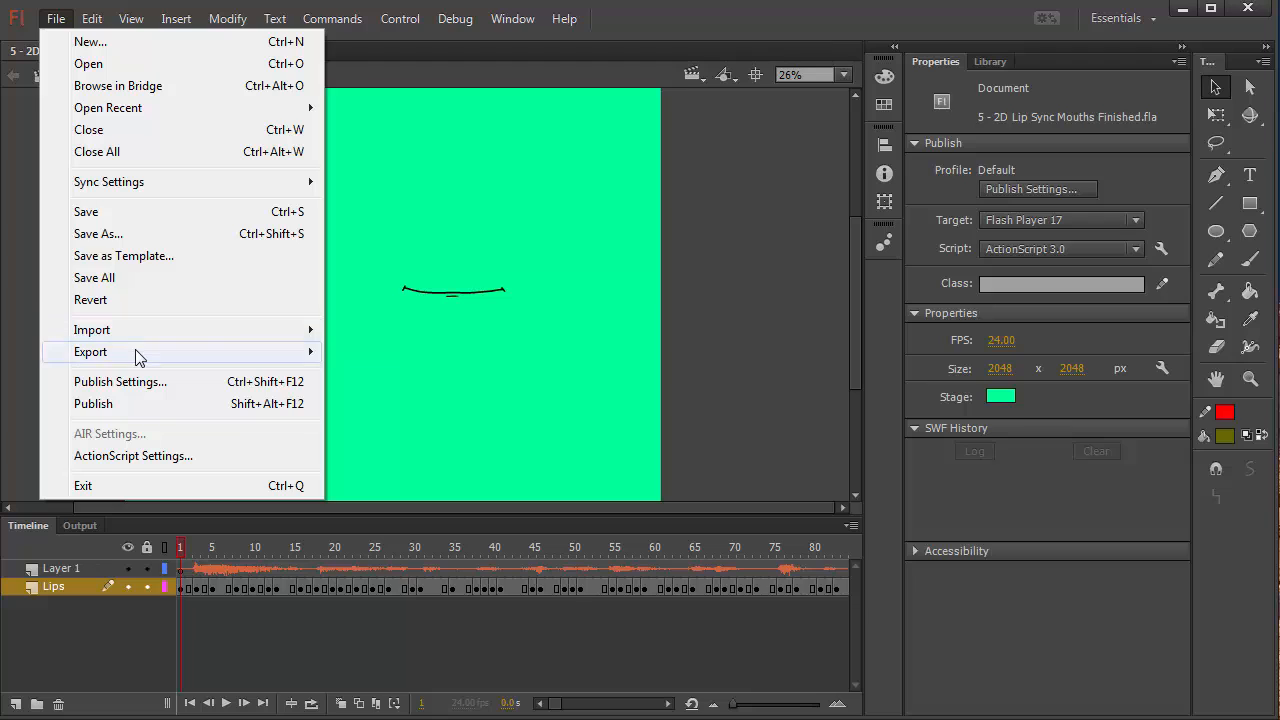
mouse_move(139, 357)
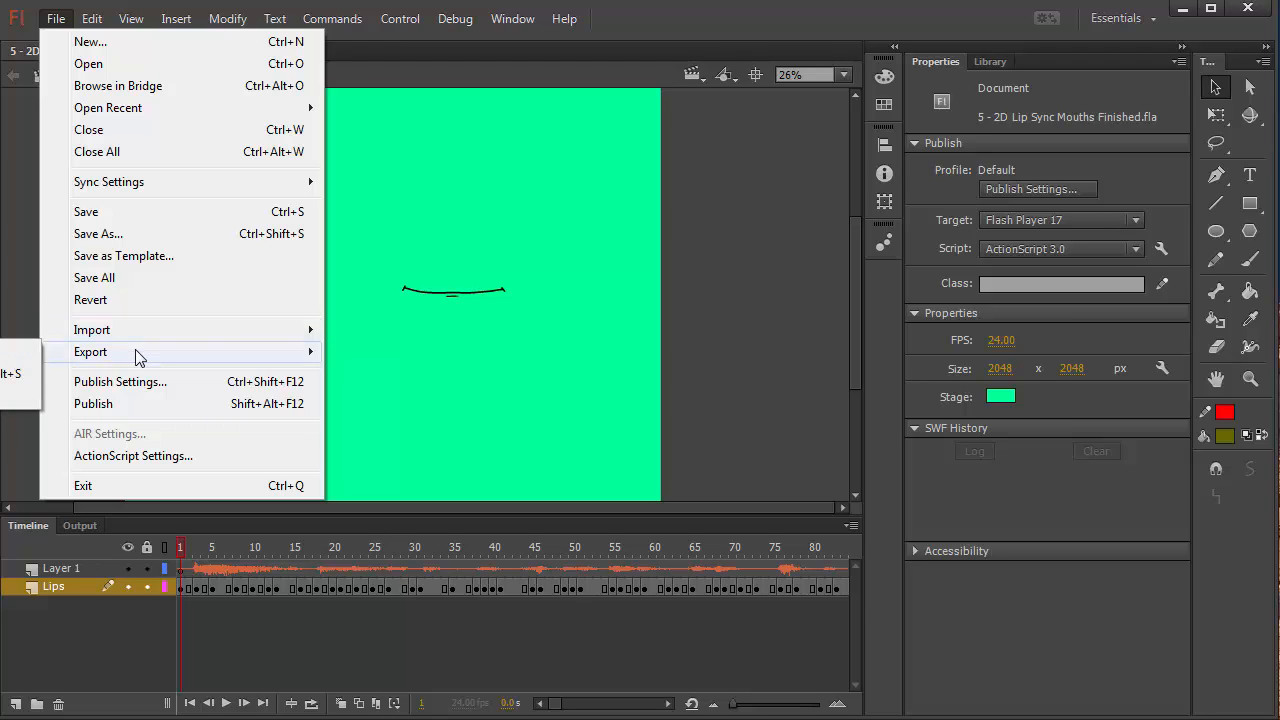
click(23, 376)
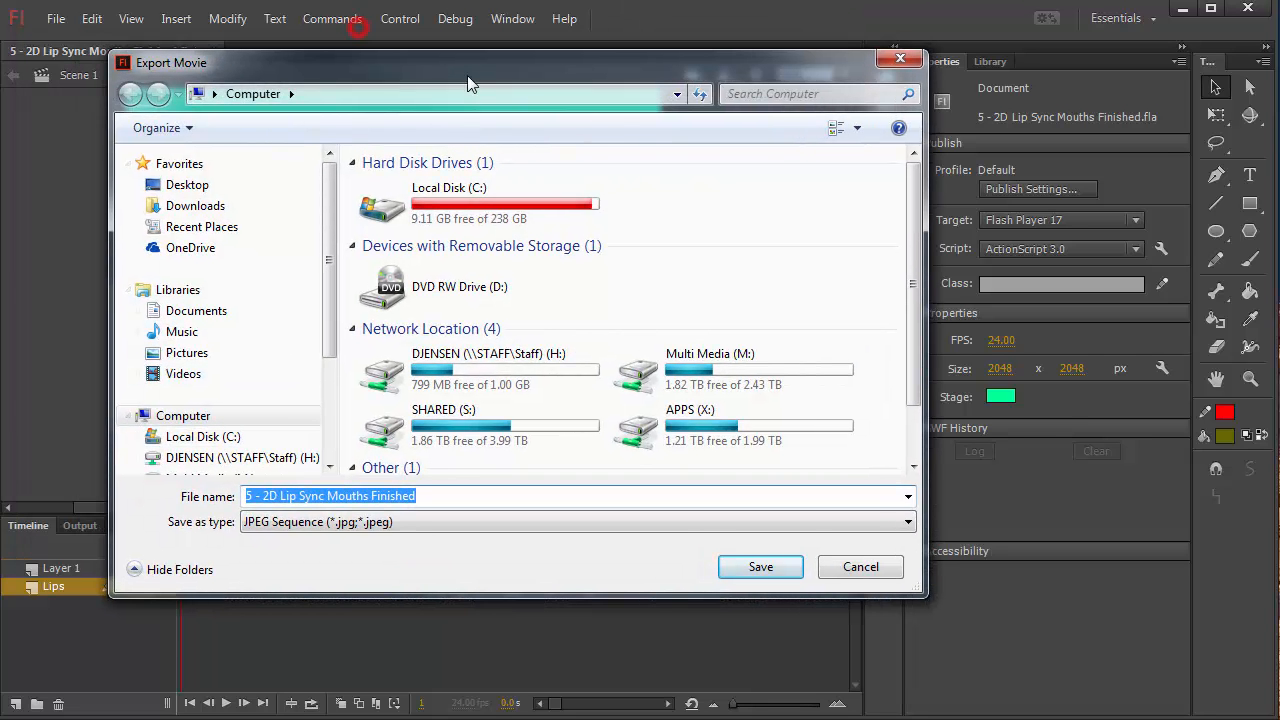
click(370, 522)
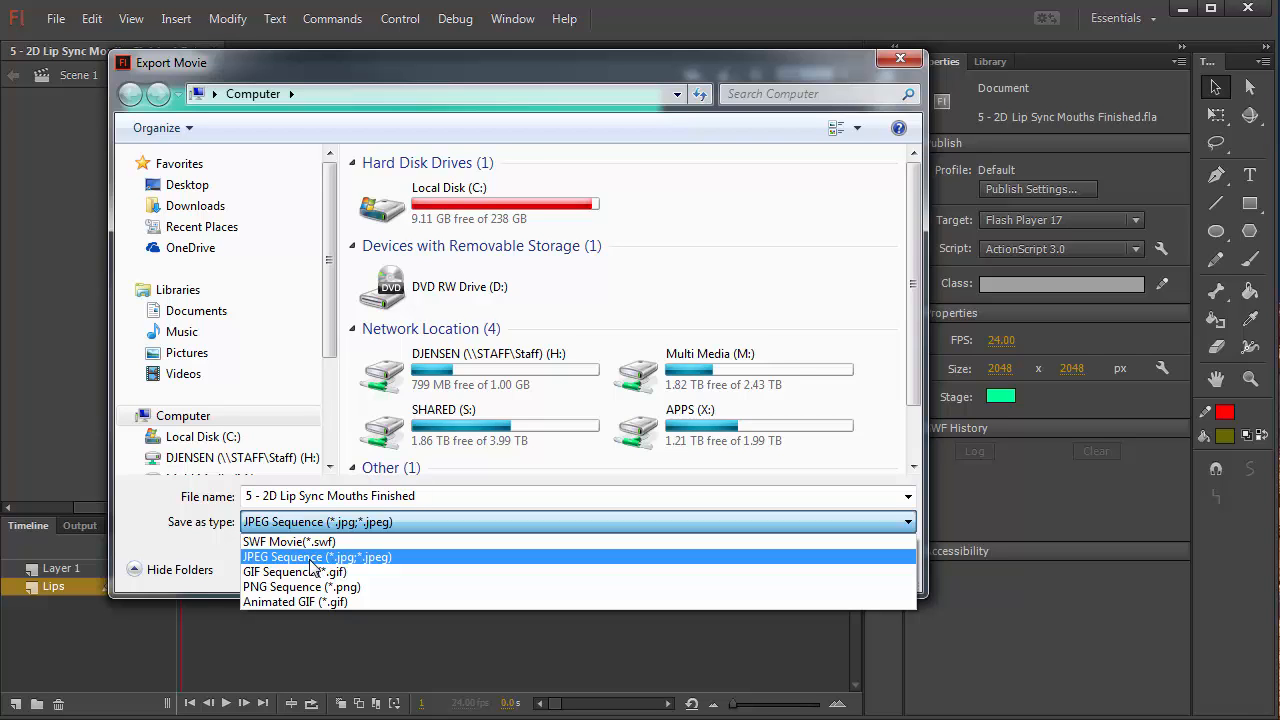
Create a folder named Lipsyncsequence on the H: network drive and open it as the export destination
click(439, 366)
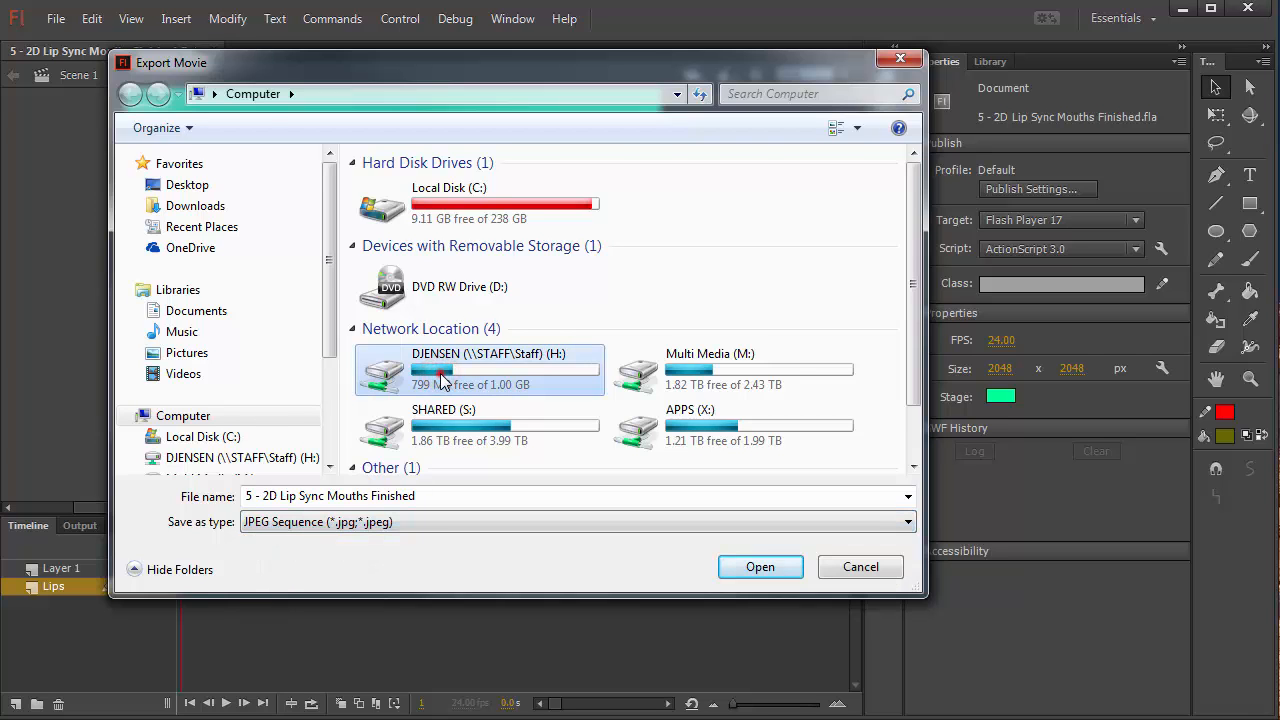
double_click(440, 376)
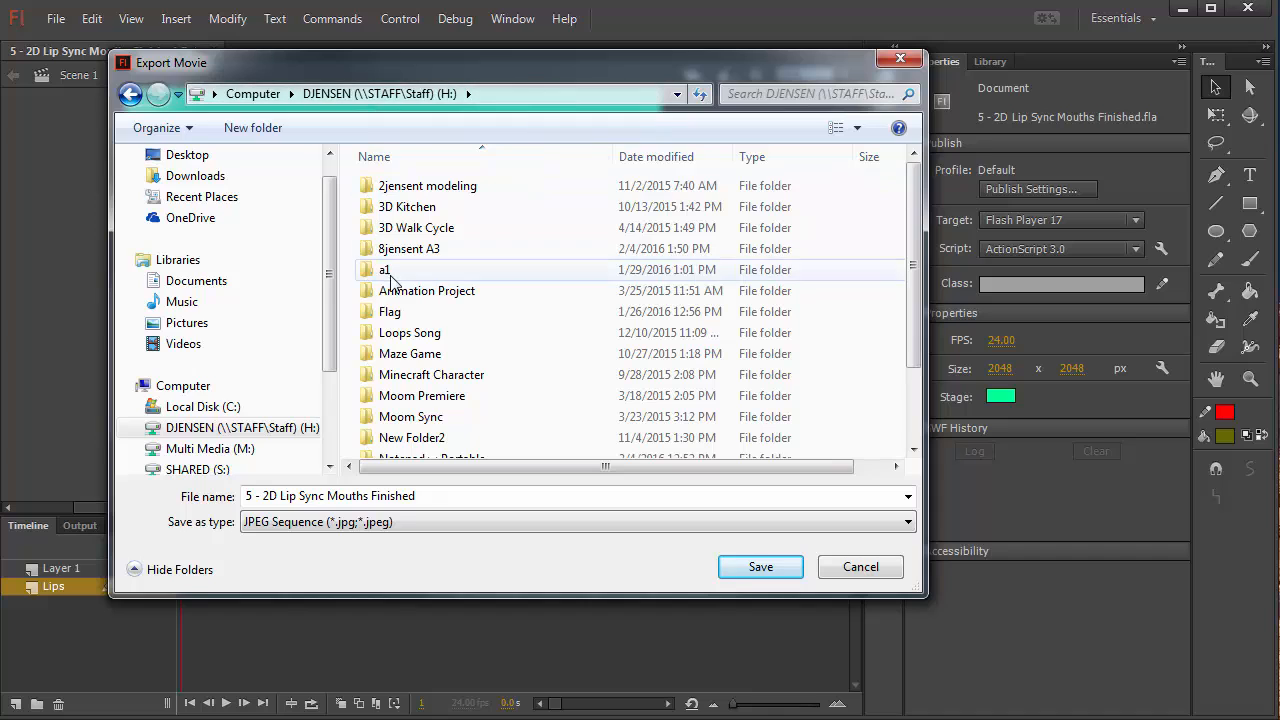
click(256, 128)
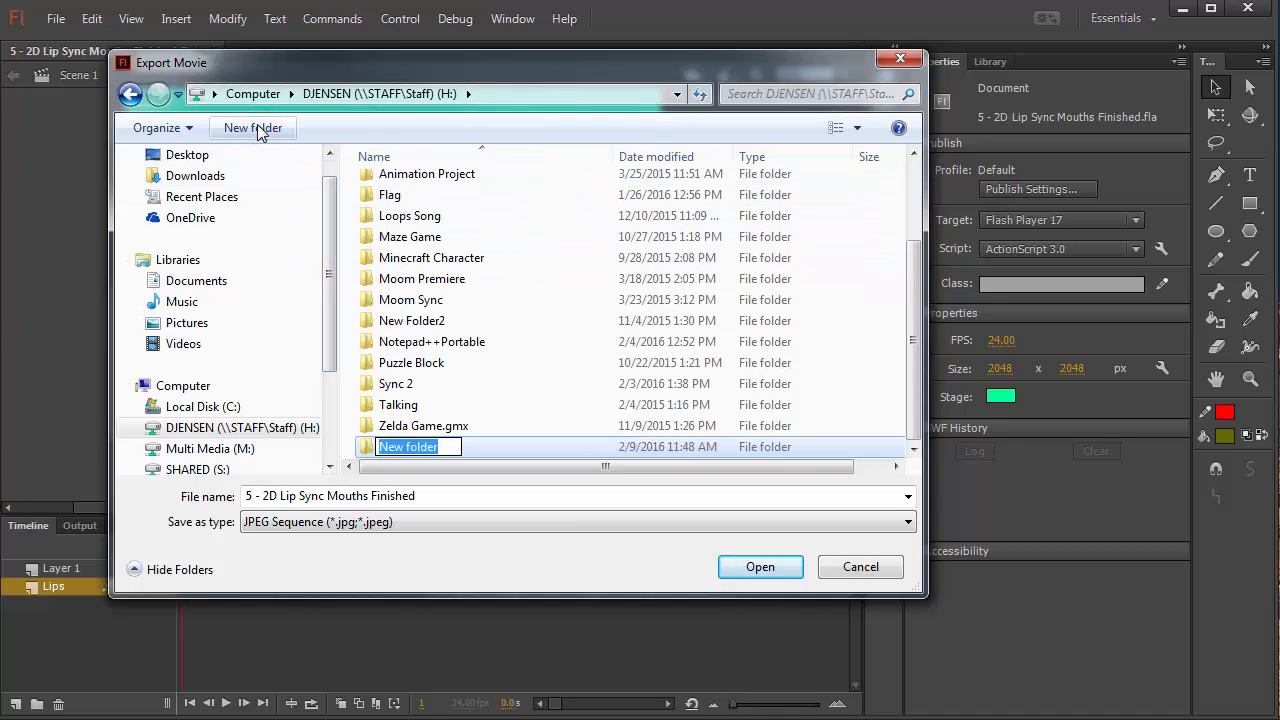
text(L)
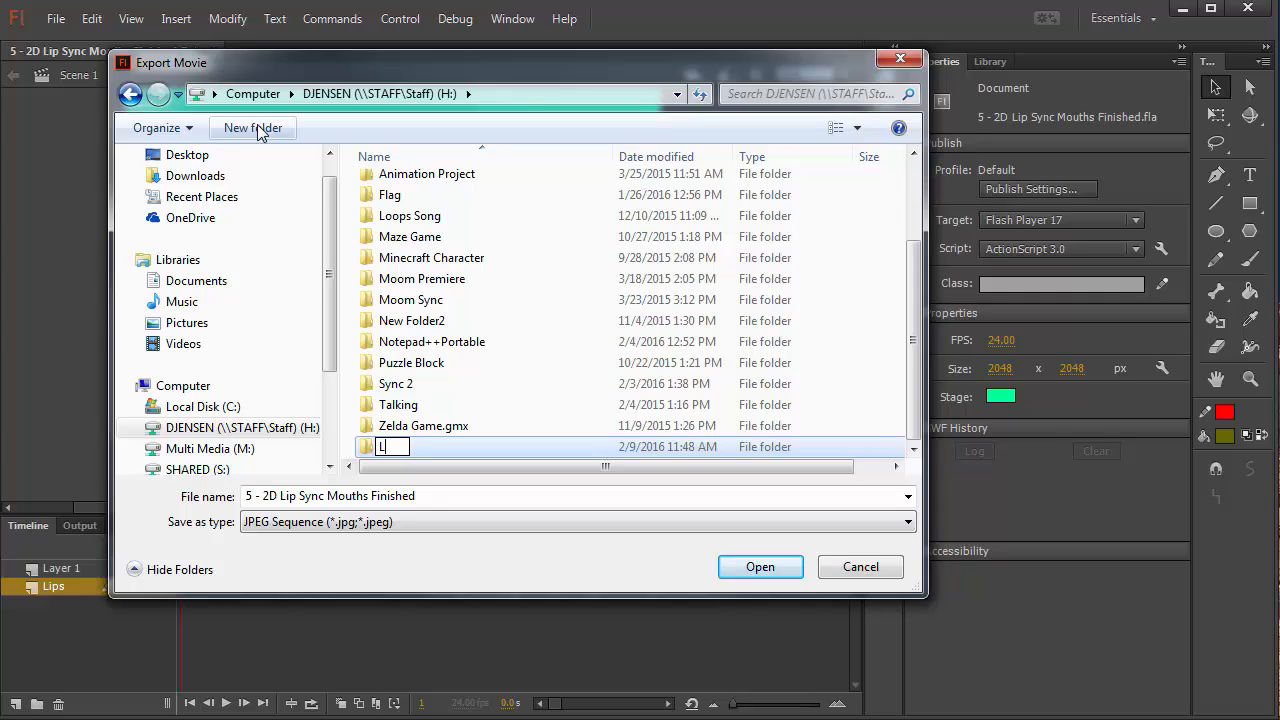
text(ipsyncsequence)
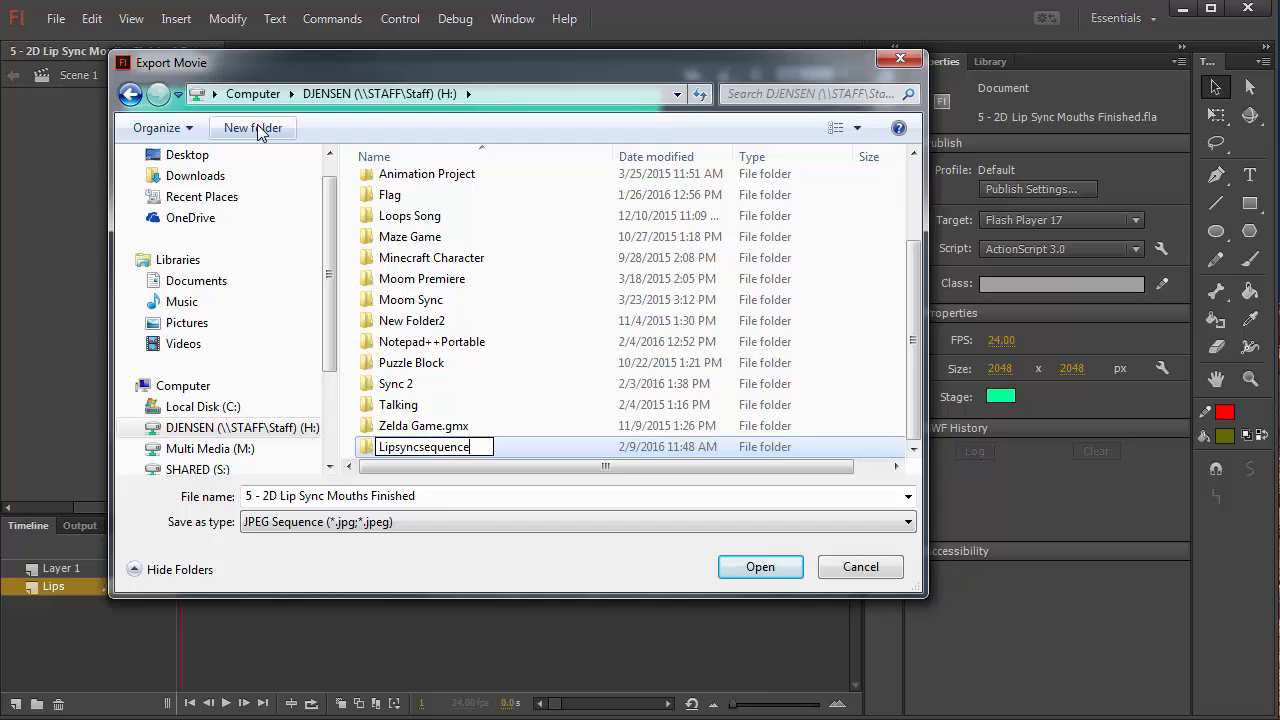
key(Return)
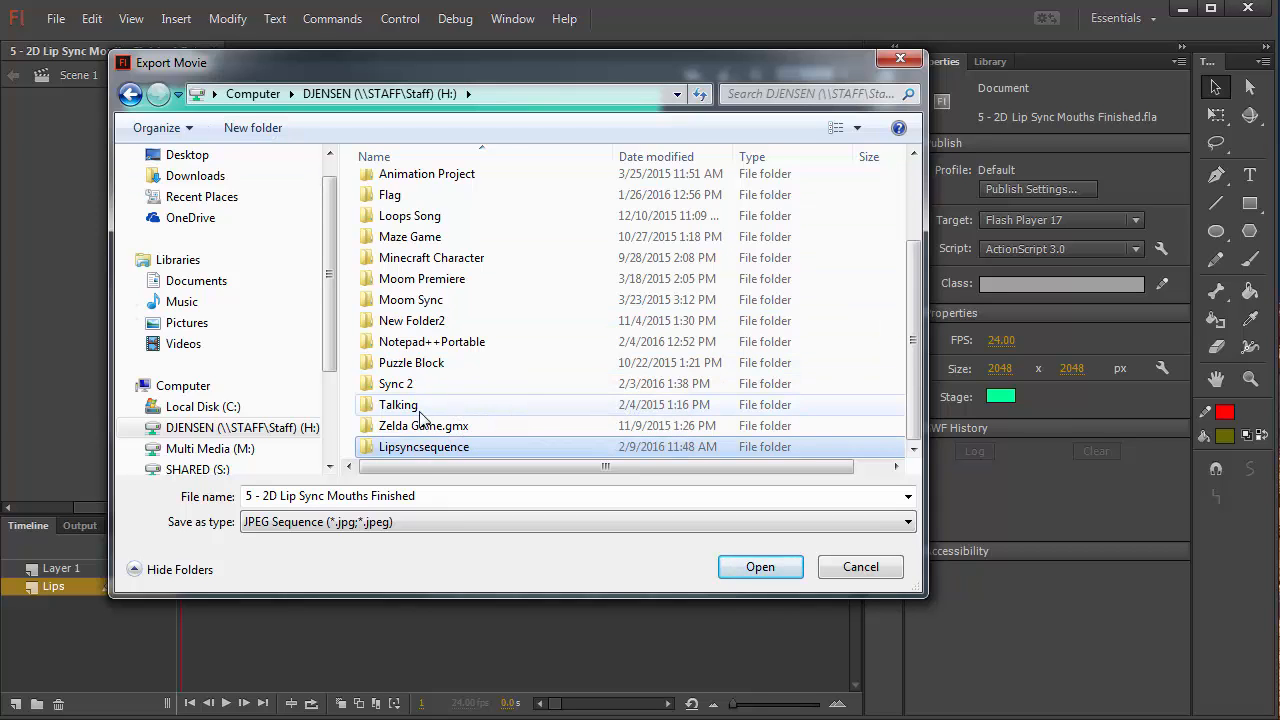
double_click(446, 455)
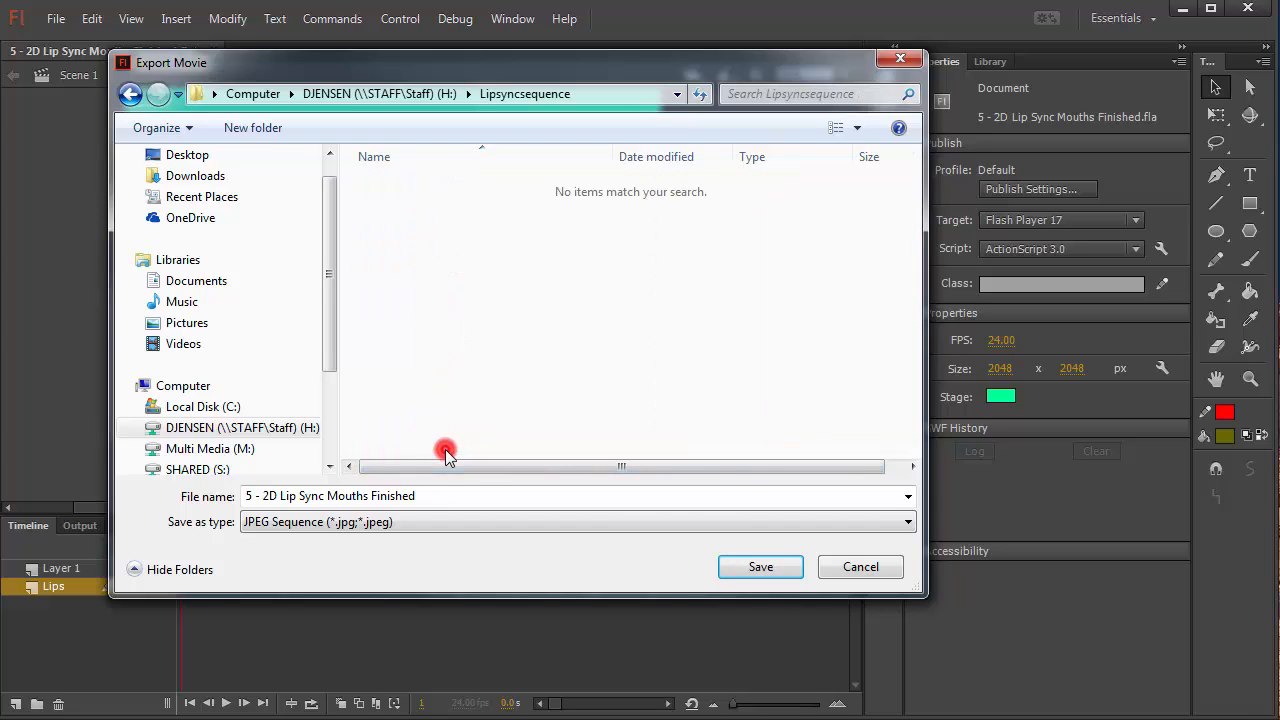
Name the exported image sequence "hodrod." with a trailing period and save it in the Lipsyncsequence folder
triple_click(432, 494)
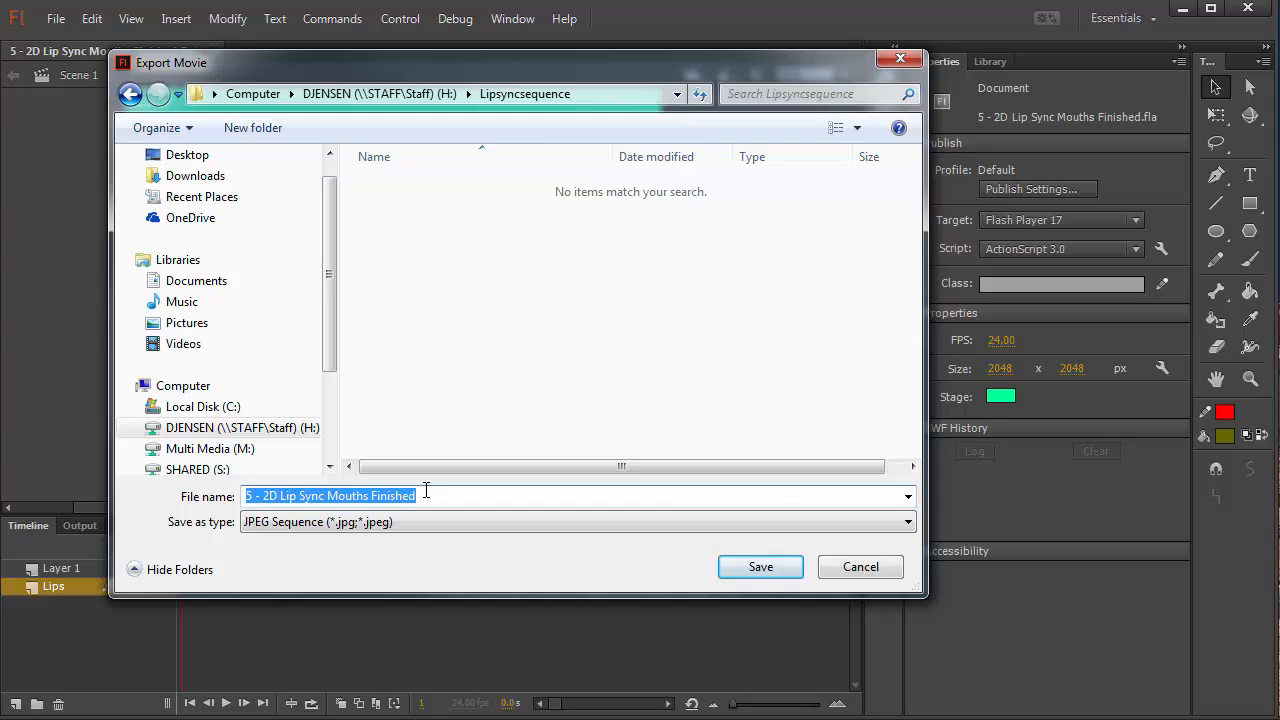
text(hodrod.)
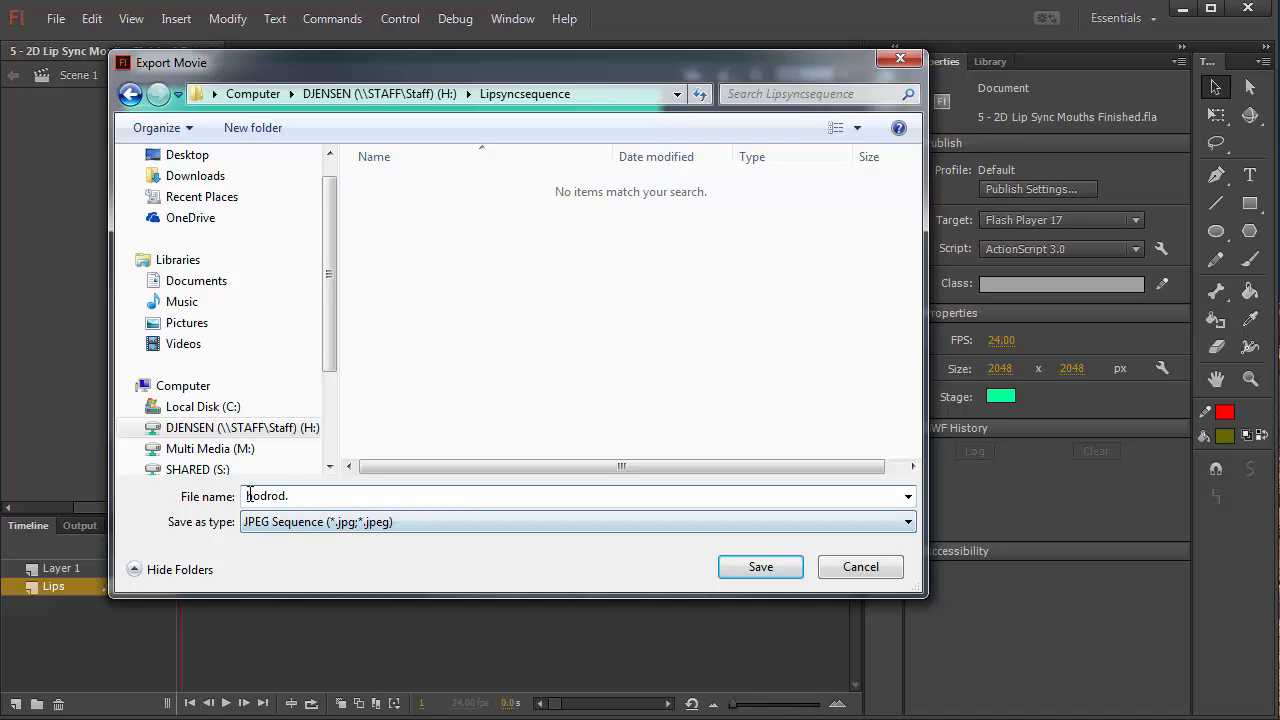
drag(247, 495, 285, 494)
click(300, 497)
click(724, 567)
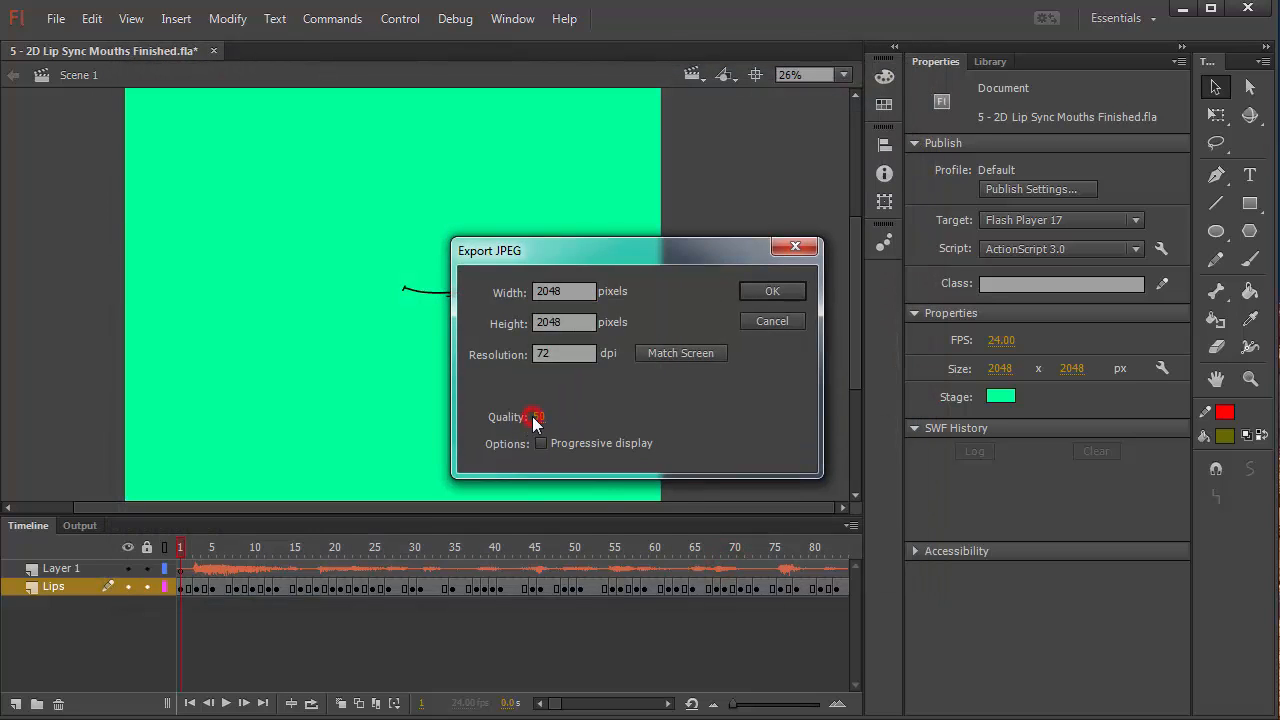
Set the JPEG quality to 100 and export the sequence at 2048 x 2048 pixels, 72 dpi
click(537, 416)
text(100)
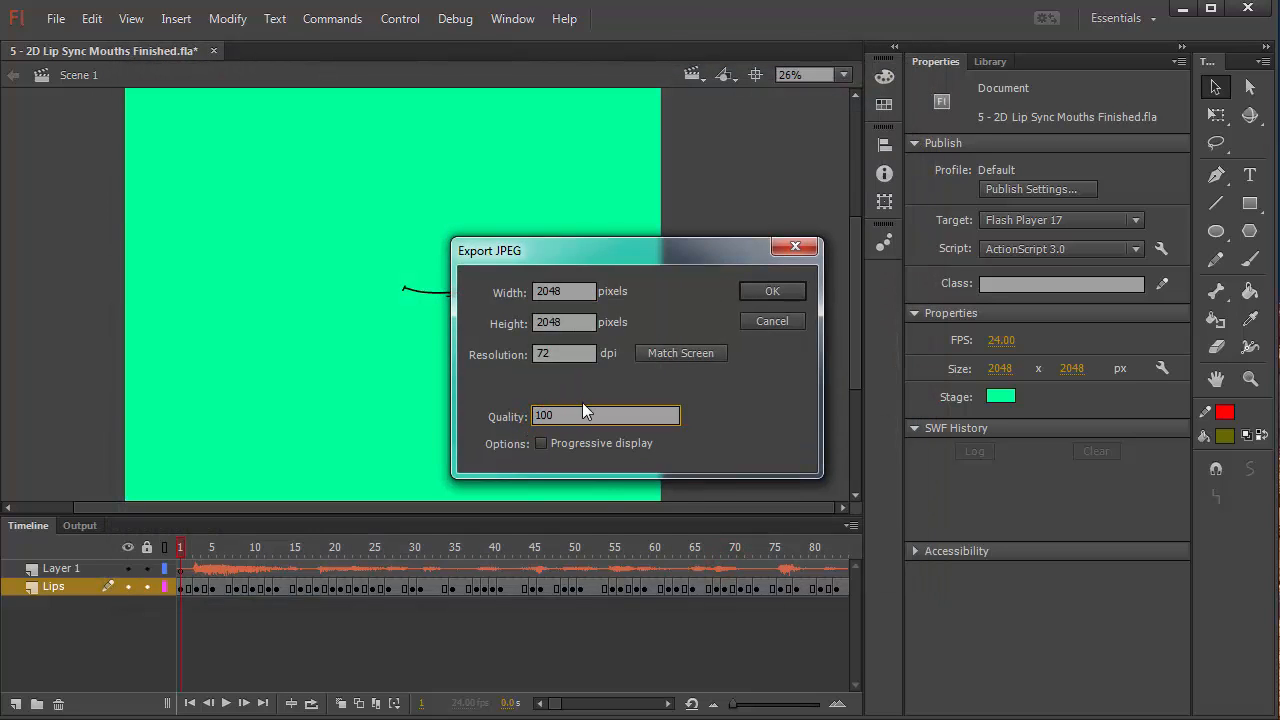
click(737, 399)
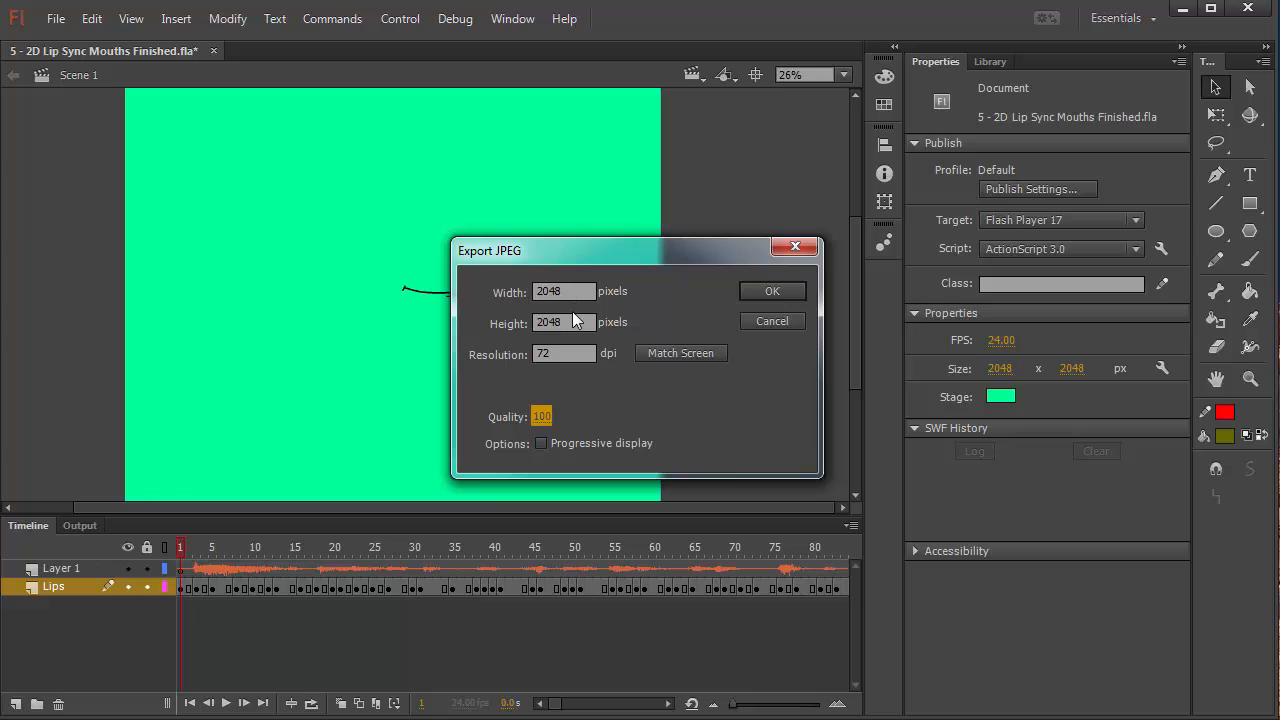
click(770, 292)
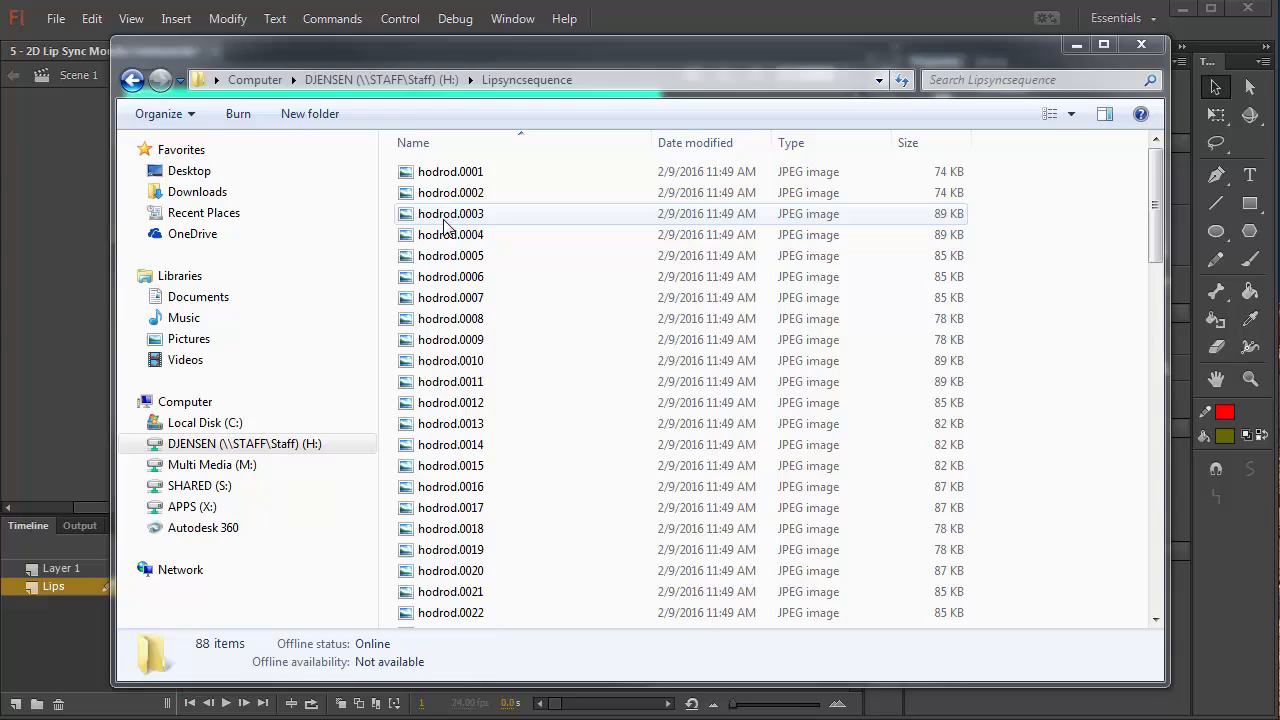
Switch to the Lipsyncsequence folder in Windows Explorer and check the exported JPEG frames from the first to the last
click(445, 218)
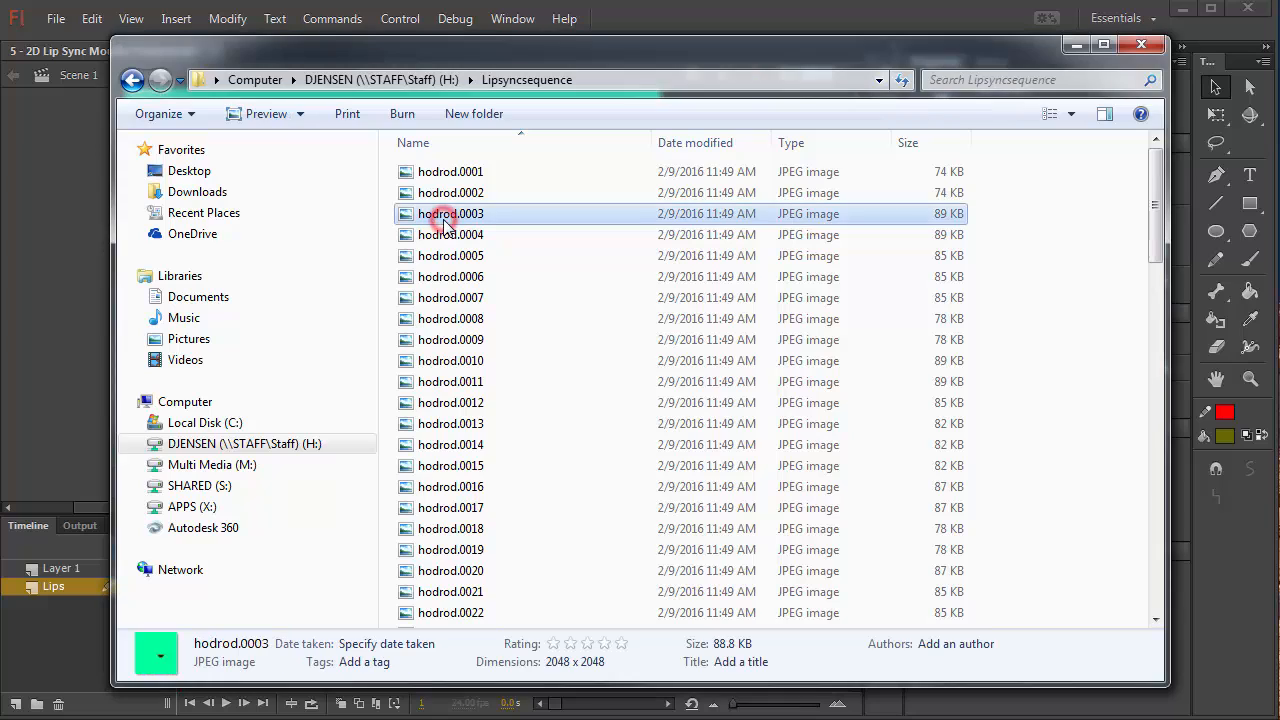
click(448, 176)
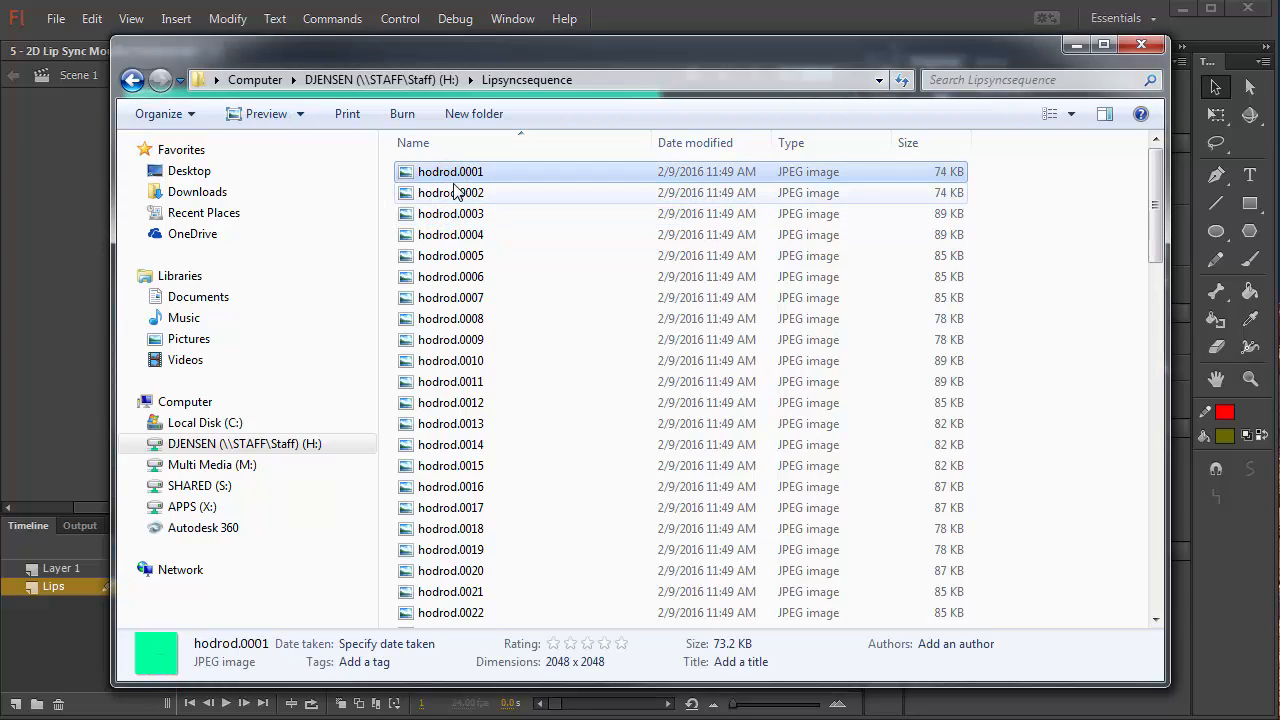
click(452, 193)
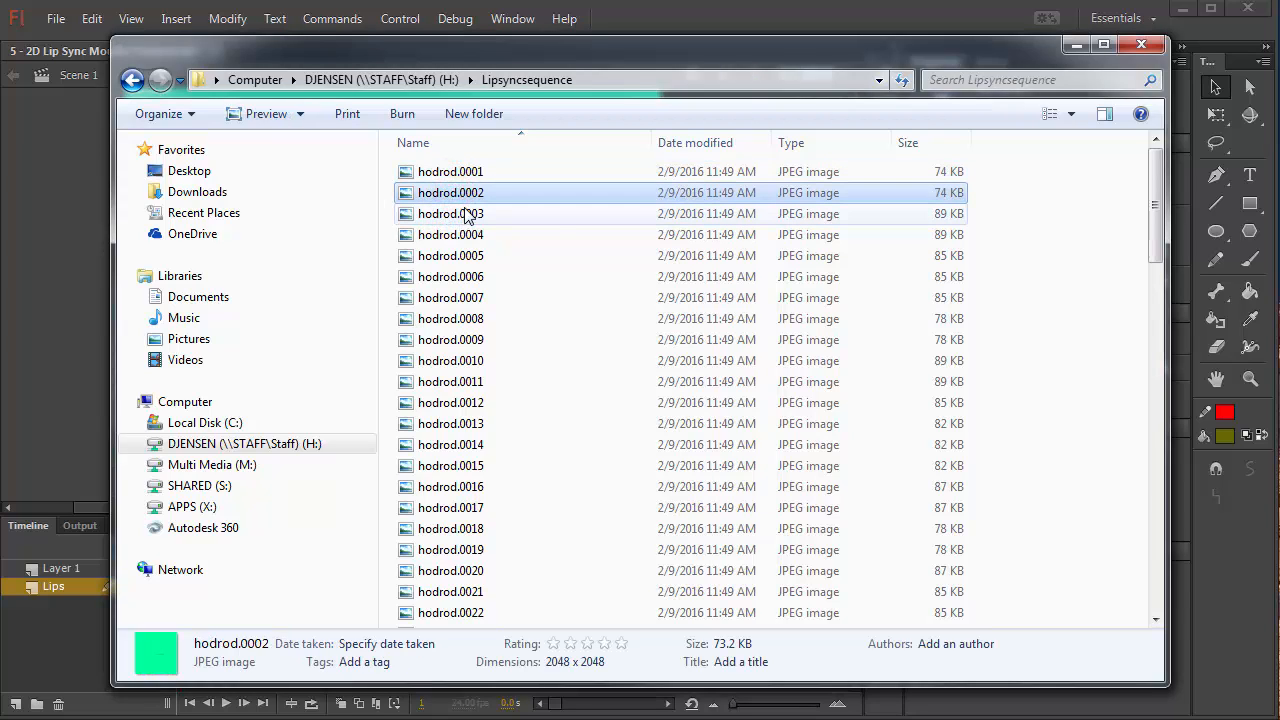
click(458, 214)
click(457, 236)
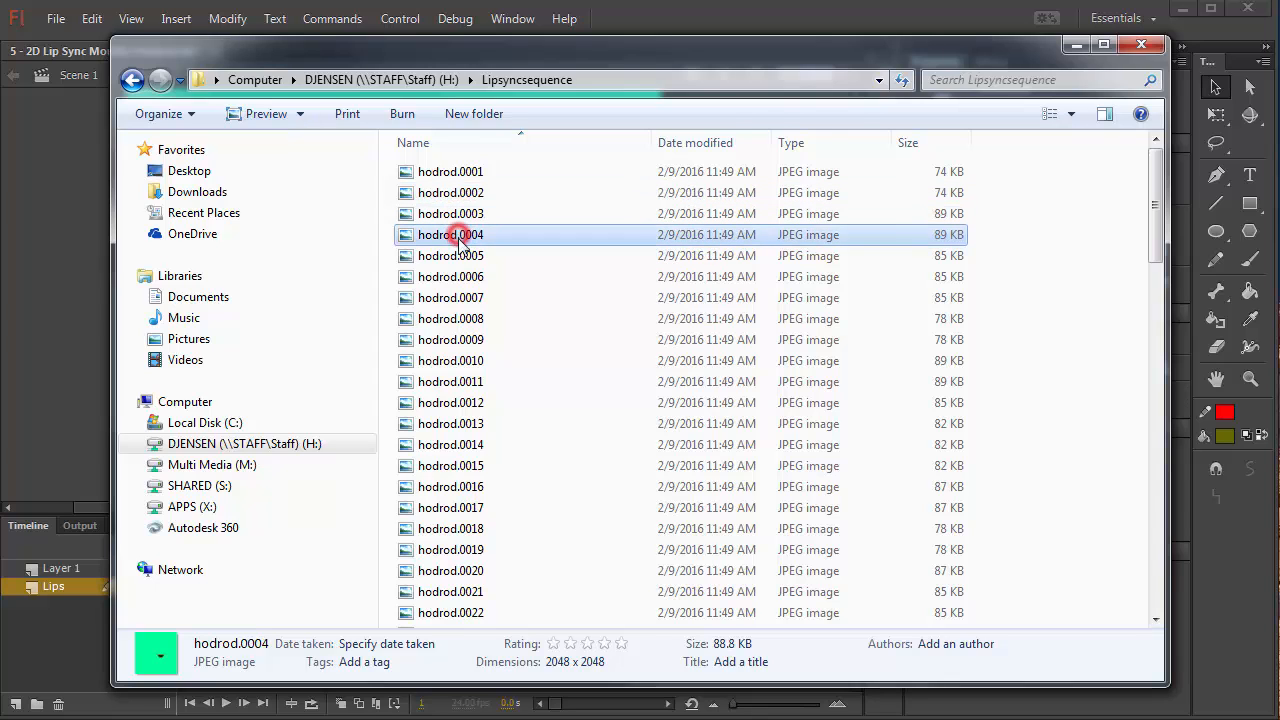
scroll(494, 366, down, 20)
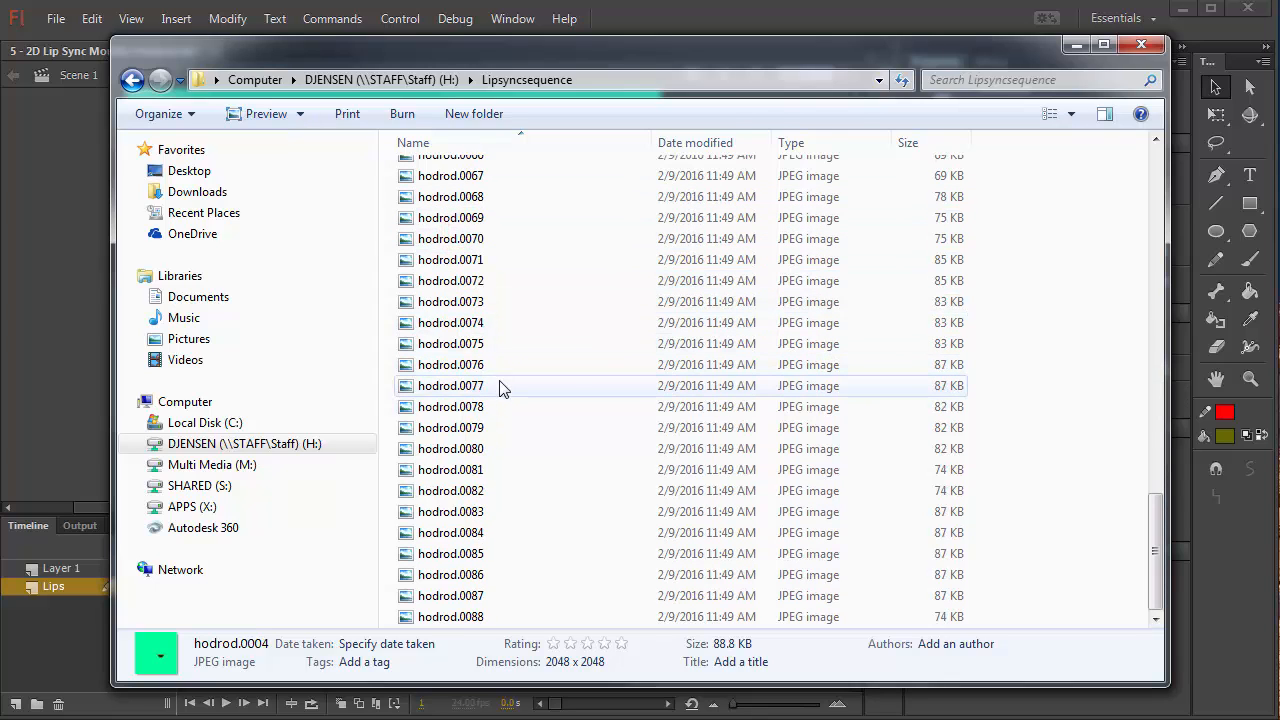
click(472, 618)
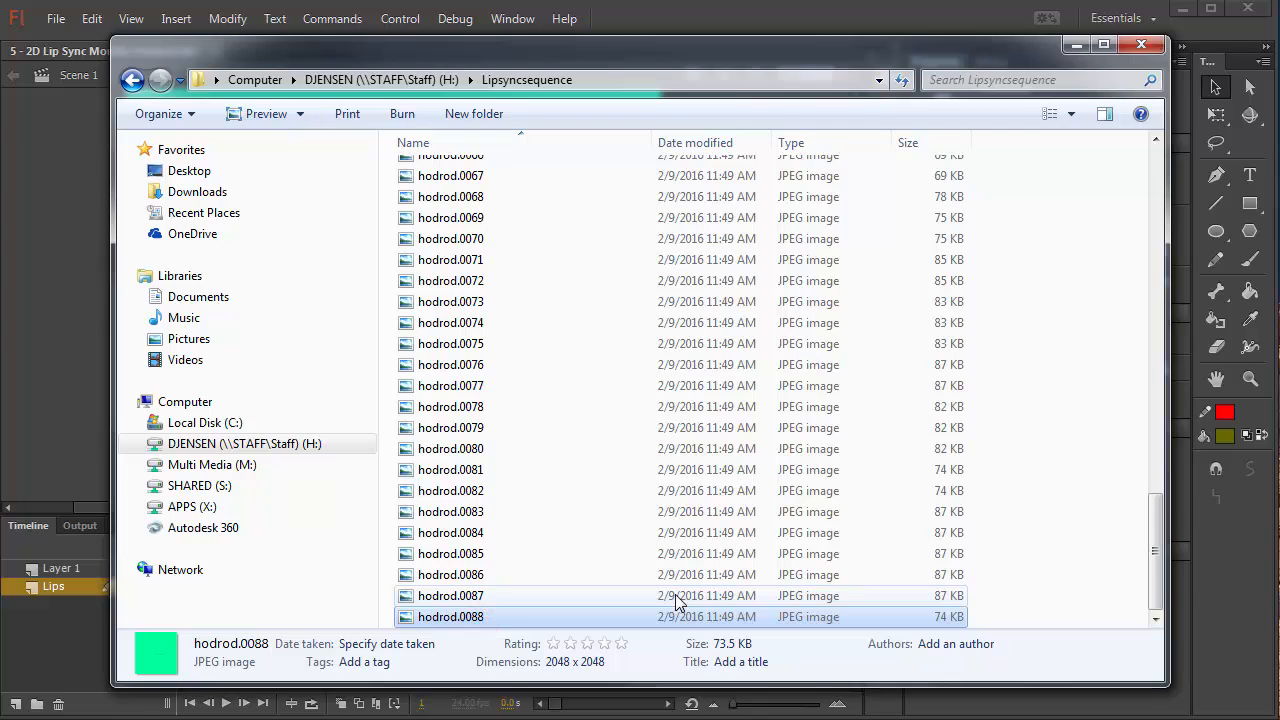
Open hodrod.0001 in the photo viewer and page forward through the exported frames to examine the mouth shapes on the green background
scroll(650, 600, up, 19)
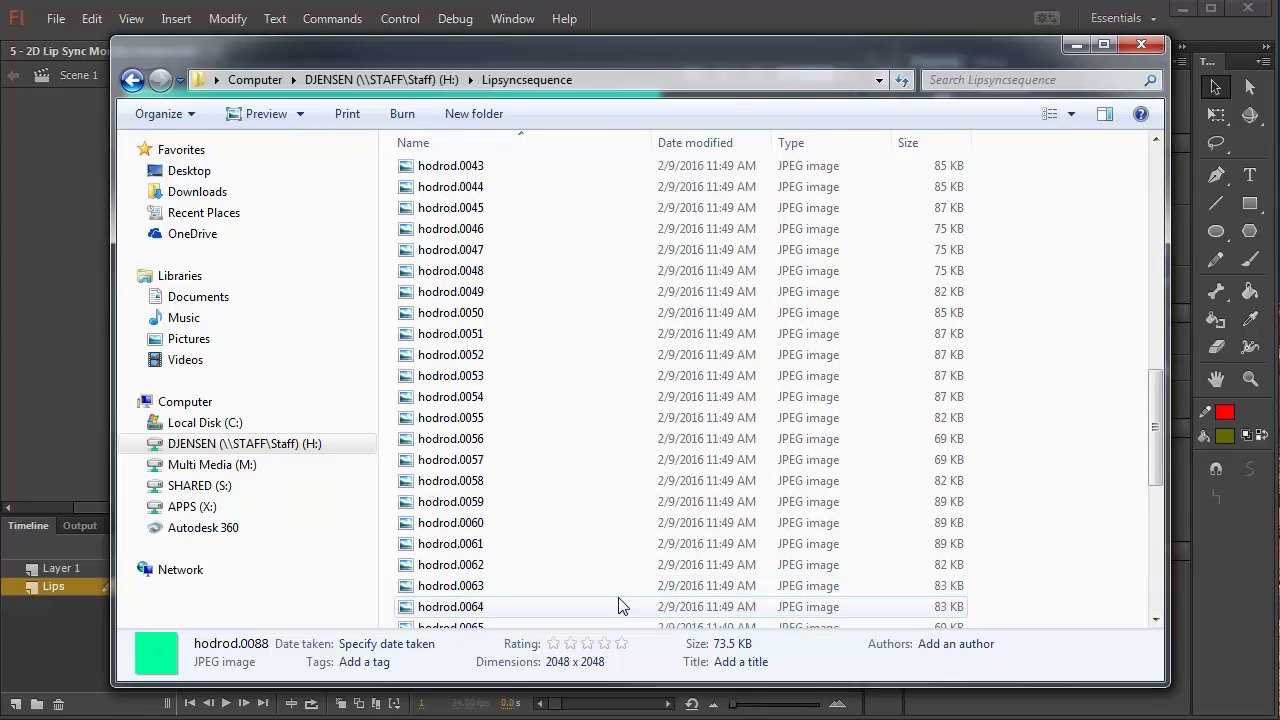
scroll(618, 600, up, 3)
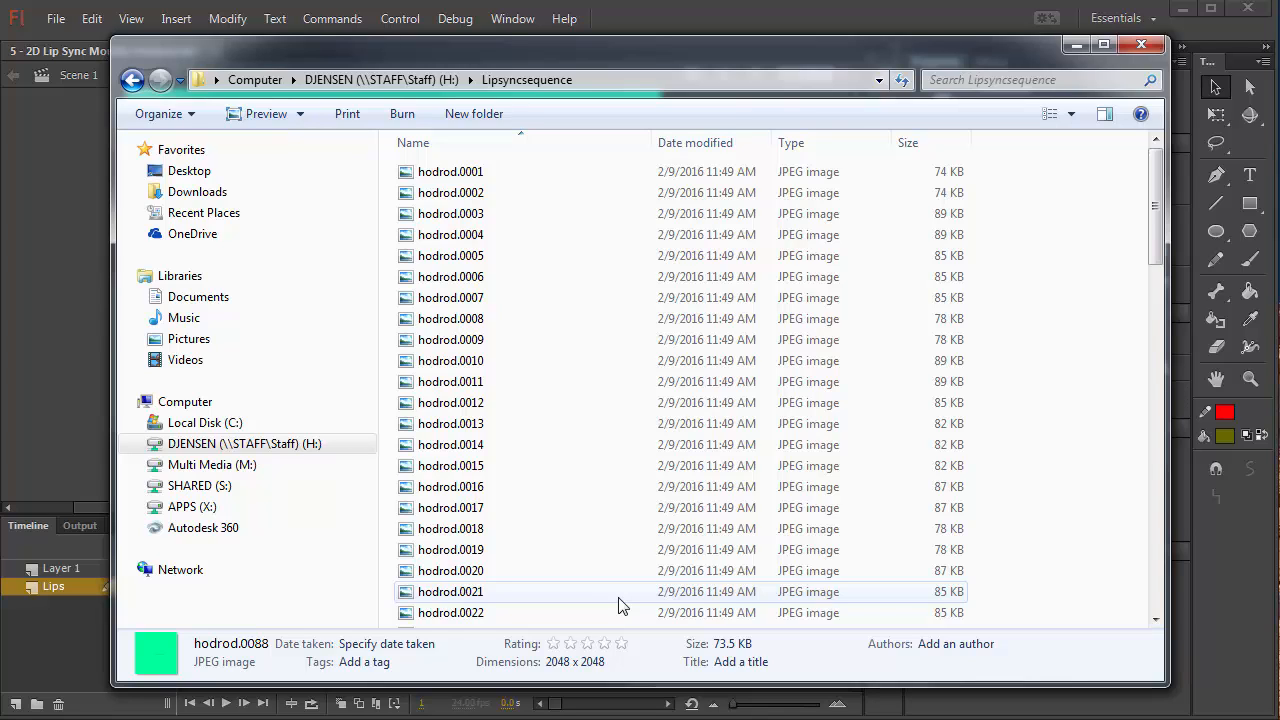
double_click(468, 172)
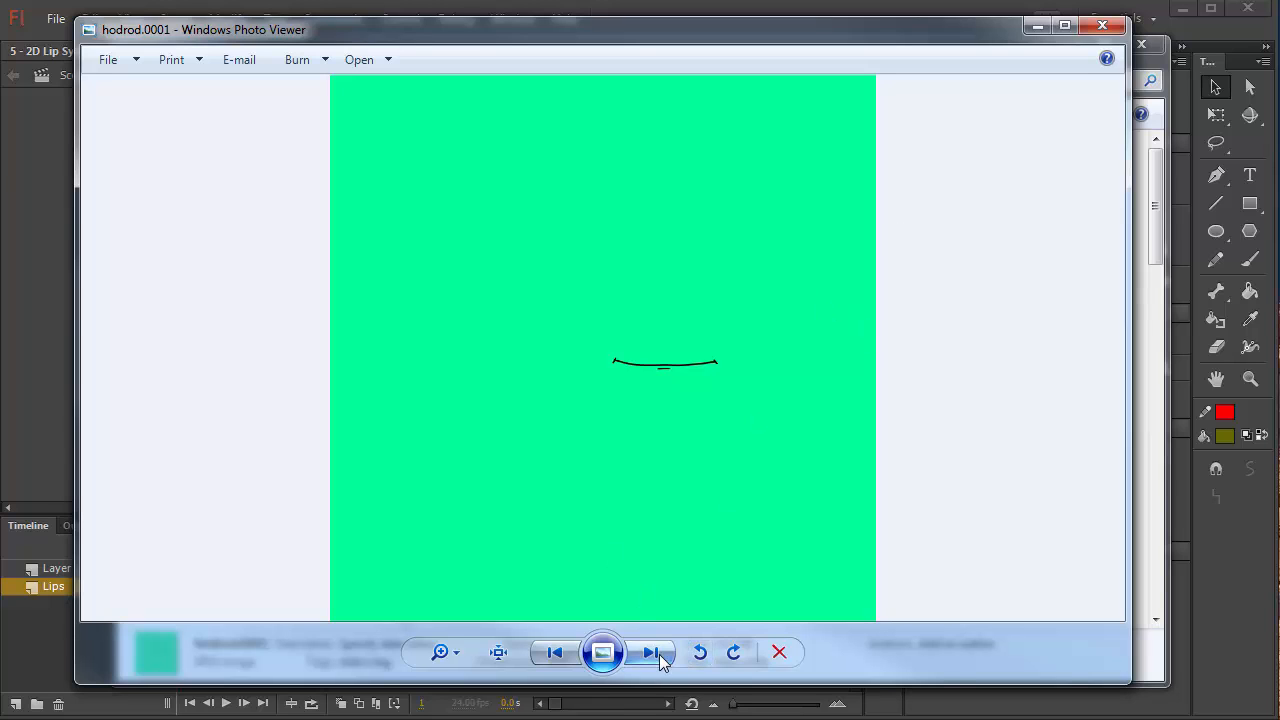
click(654, 652)
click(654, 652)
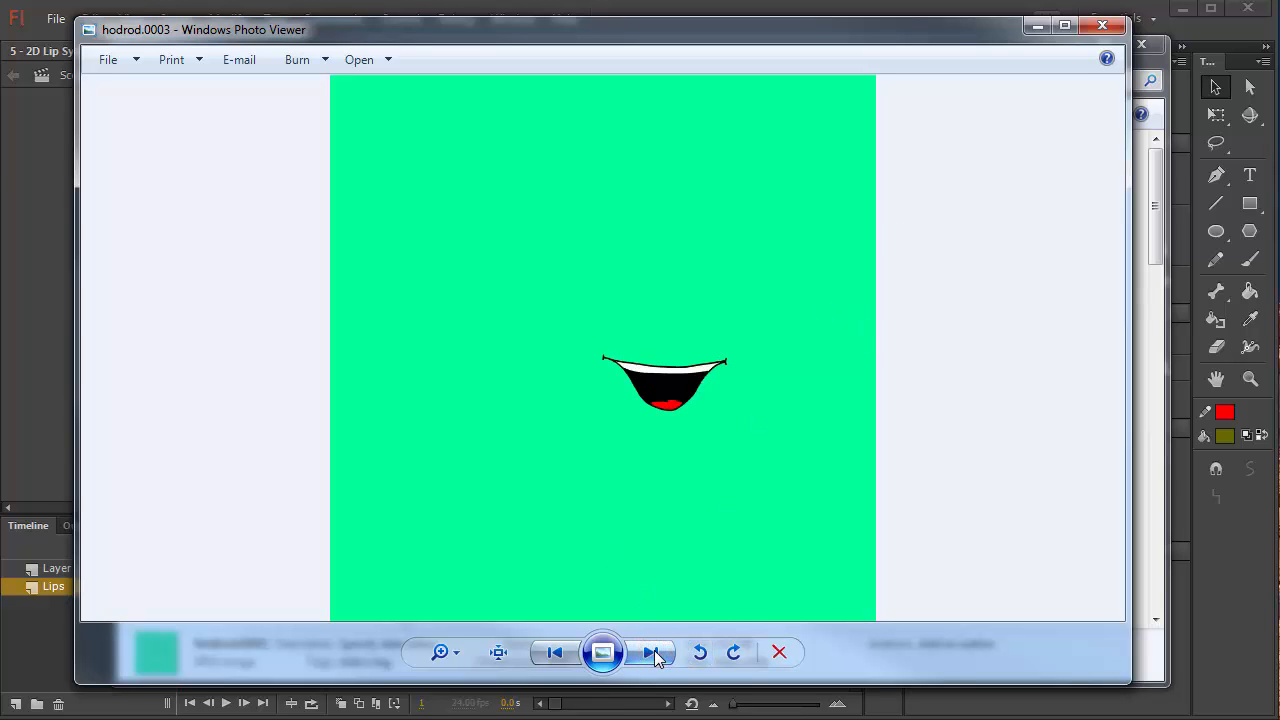
click(654, 652)
click(654, 652)
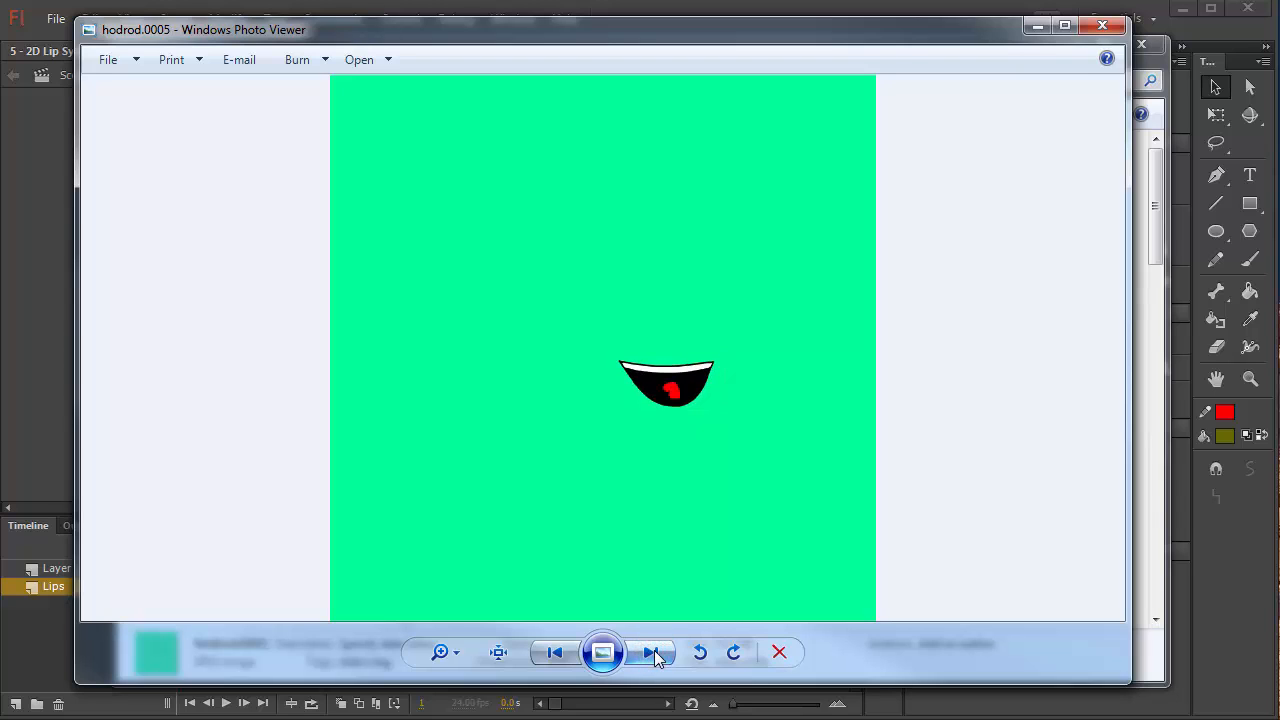
click(654, 652)
click(654, 652)
click(654, 652)
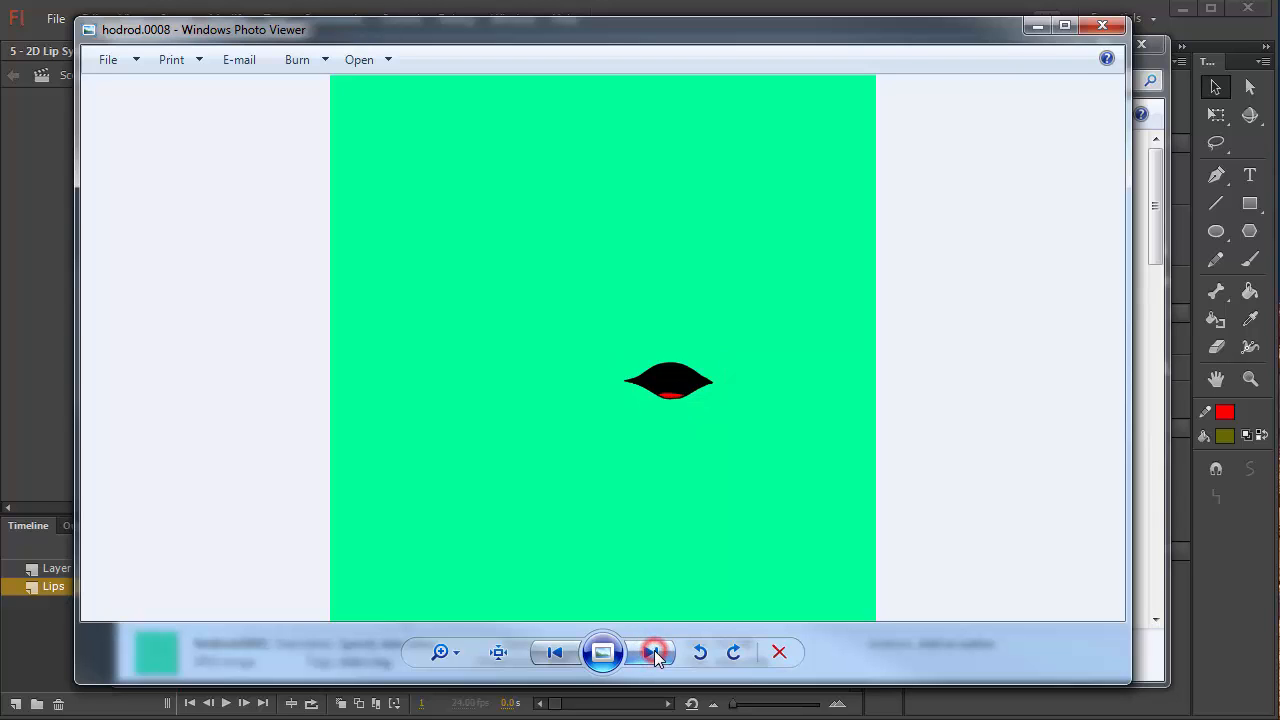
click(654, 652)
click(654, 652)
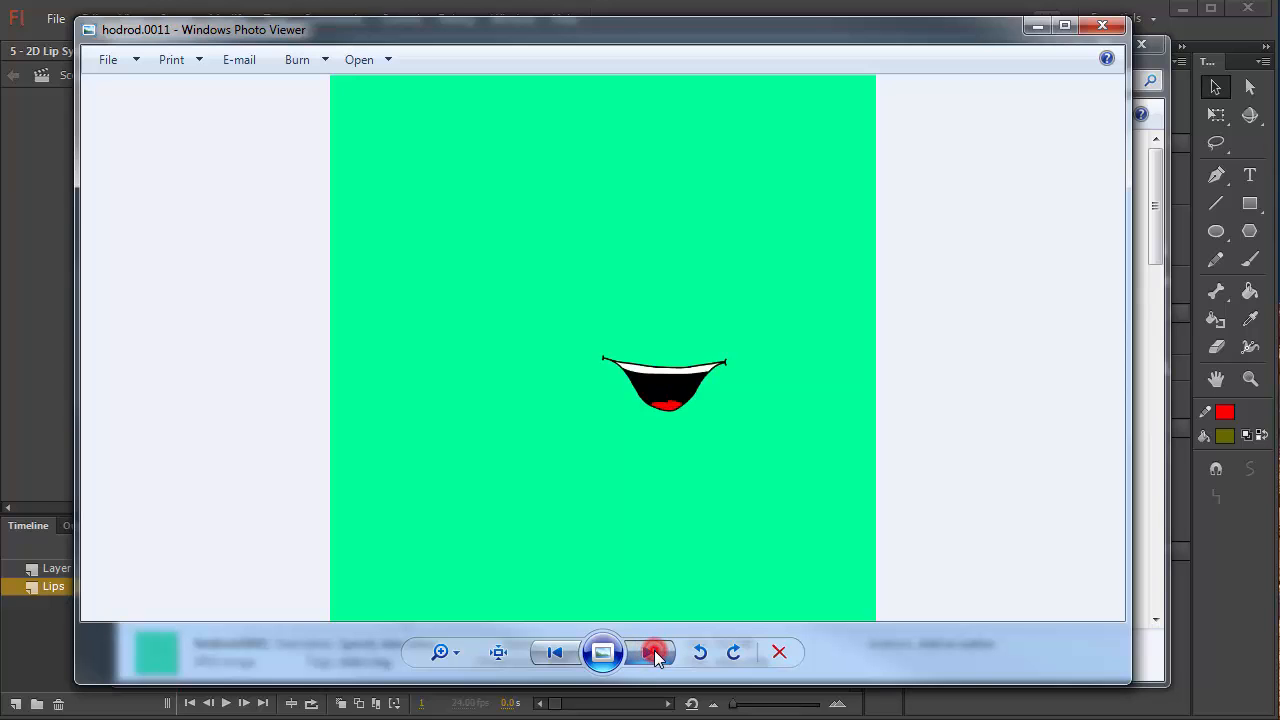
click(654, 652)
click(654, 652)
click(654, 652)
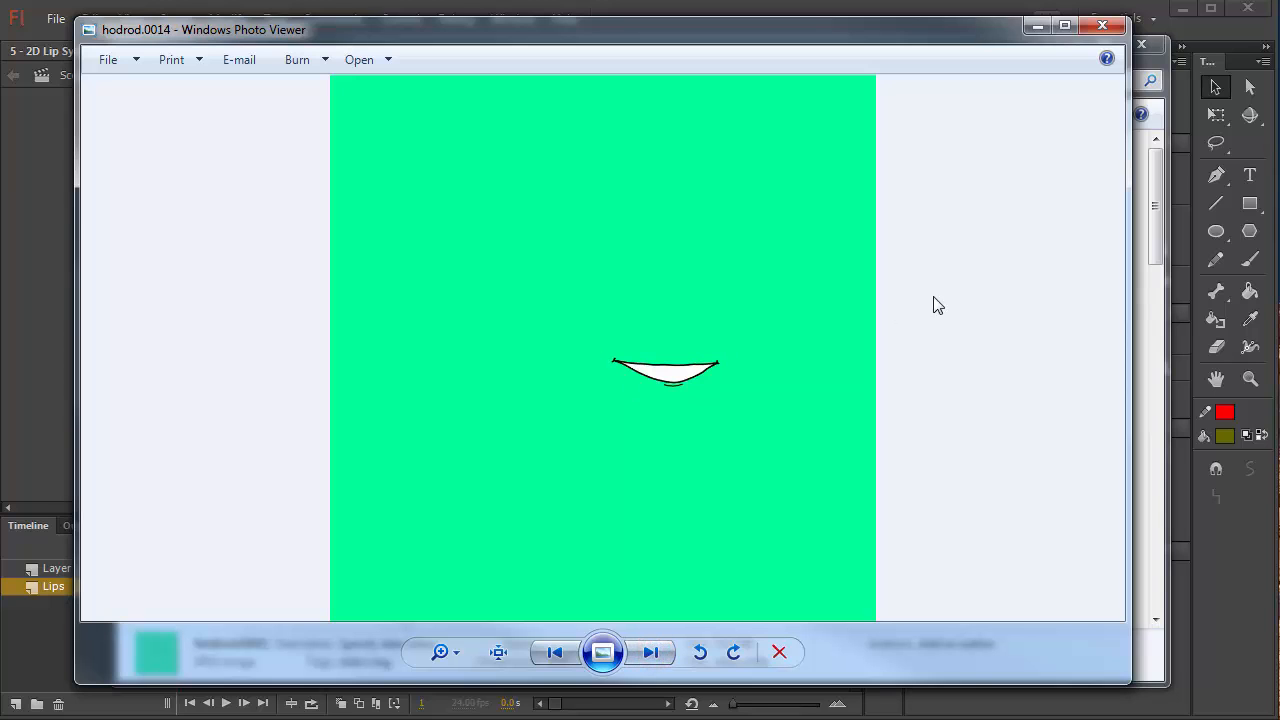
click(648, 652)
click(648, 652)
click(648, 652)
click(648, 652)
click(648, 652)
click(648, 652)
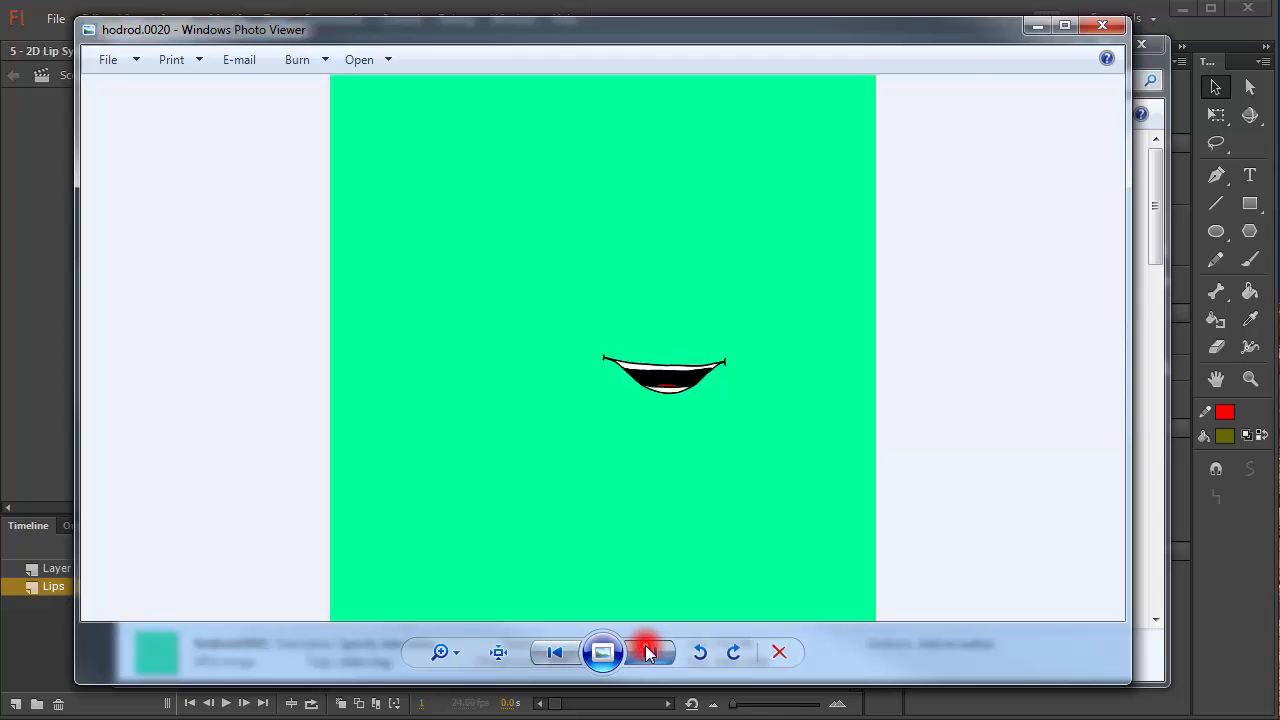
click(648, 652)
click(648, 652)
Close the image preview and switch back to the 5 - 2D Lip Sync Mouths Finished.fla document in Flash
click(1086, 30)
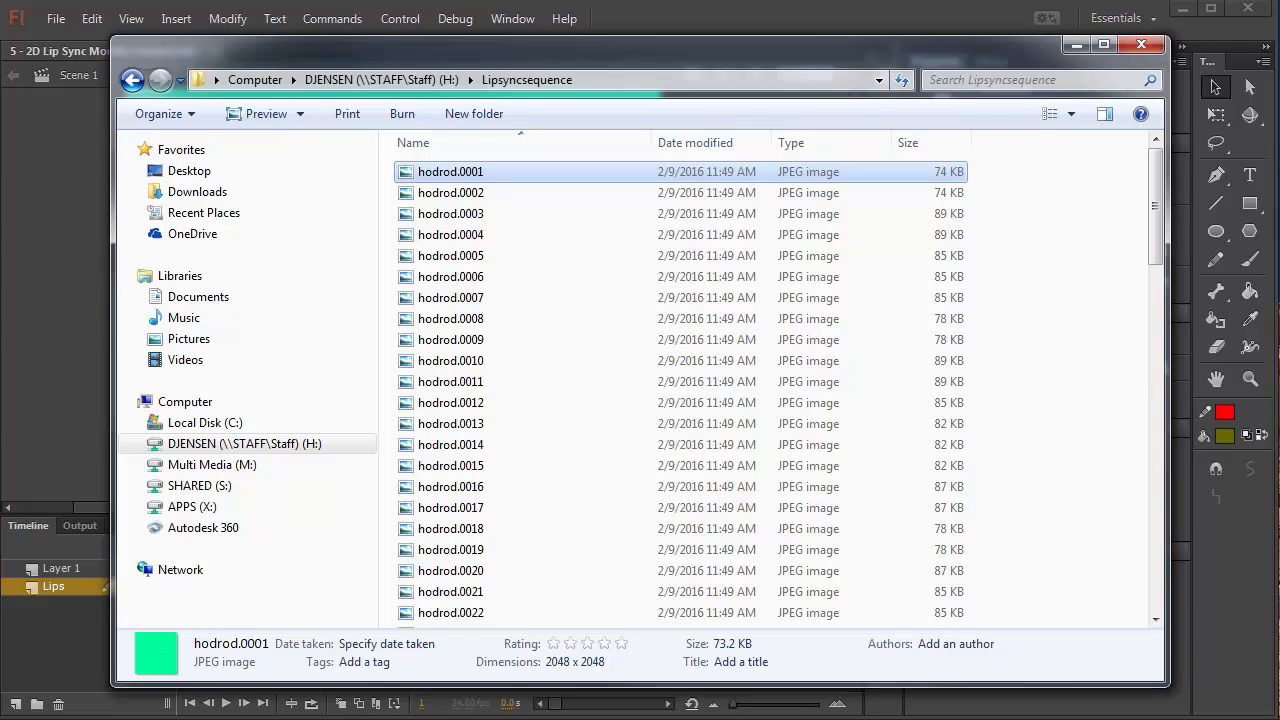
key(alt+Tab)
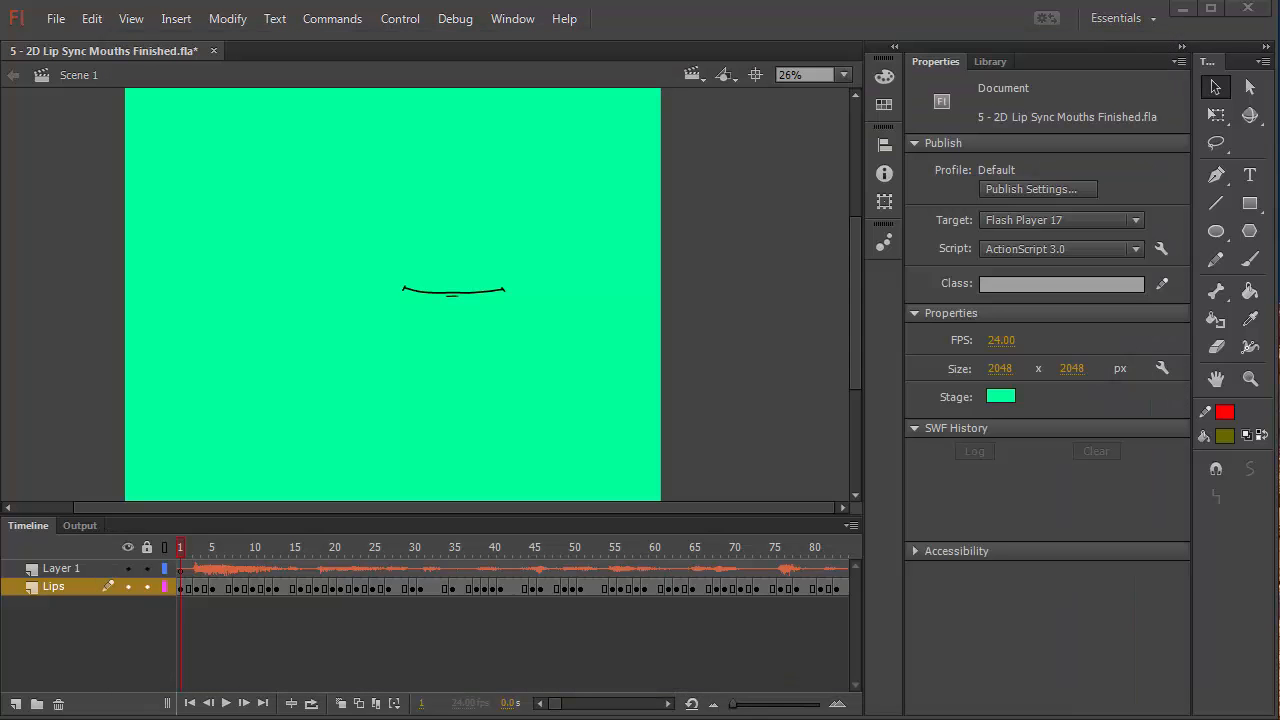